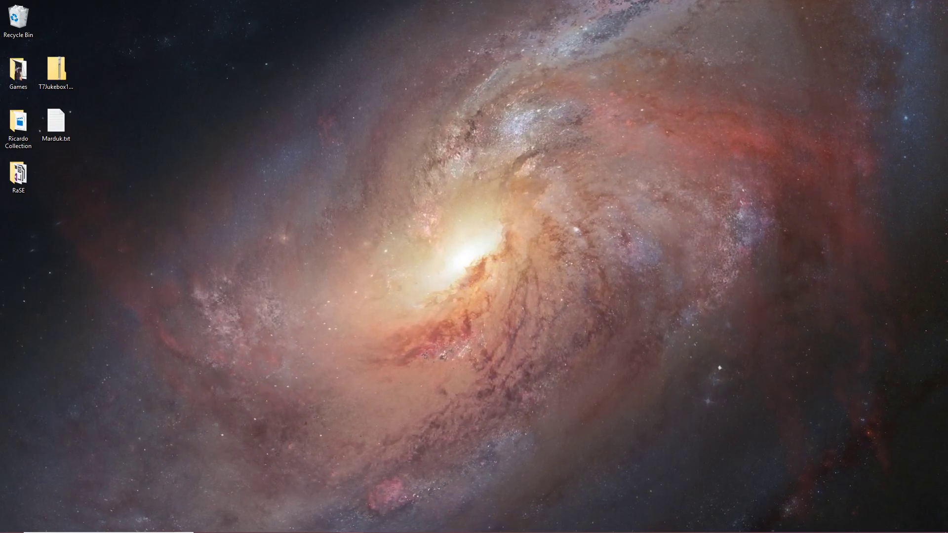
{"action": "left_click", "coordinate": [525, 347]}
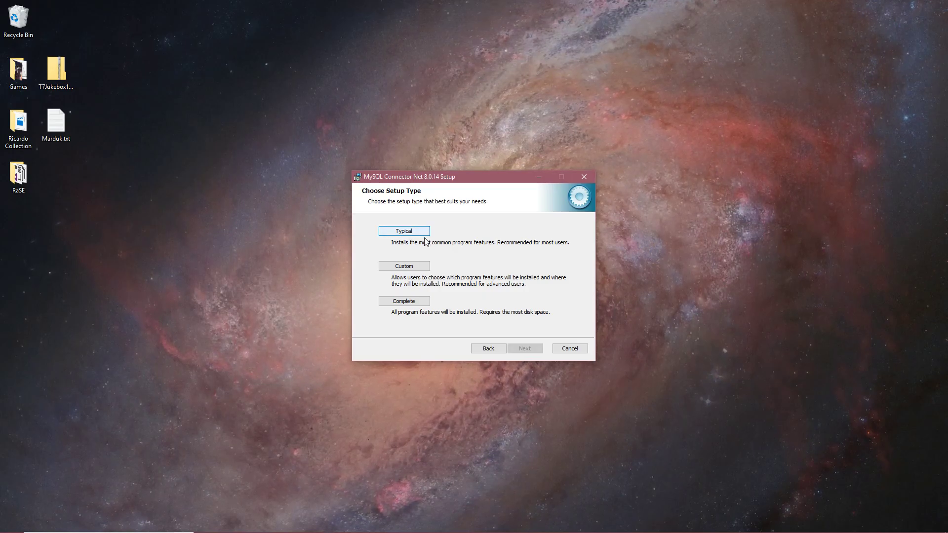
{"action": "left_click", "coordinate": [410, 232]}
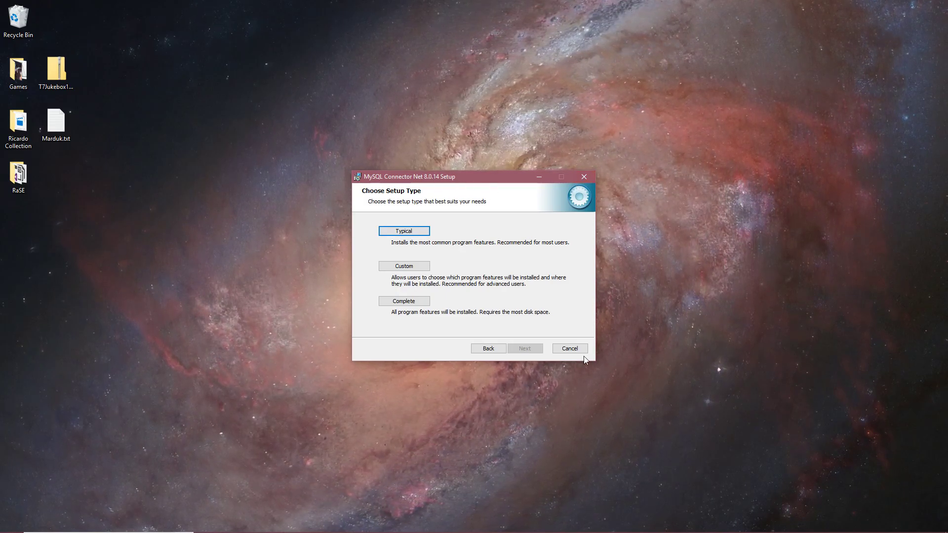
{"action": "left_click", "coordinate": [571, 350]}
{"action": "left_click", "coordinate": [493, 285]}
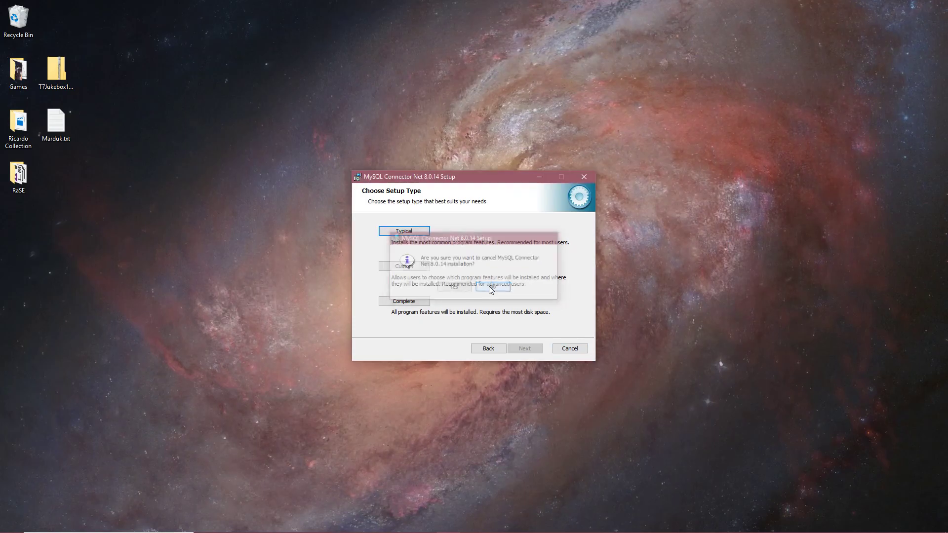
{"action": "left_click", "coordinate": [583, 176]}
{"action": "left_click", "coordinate": [454, 287]}
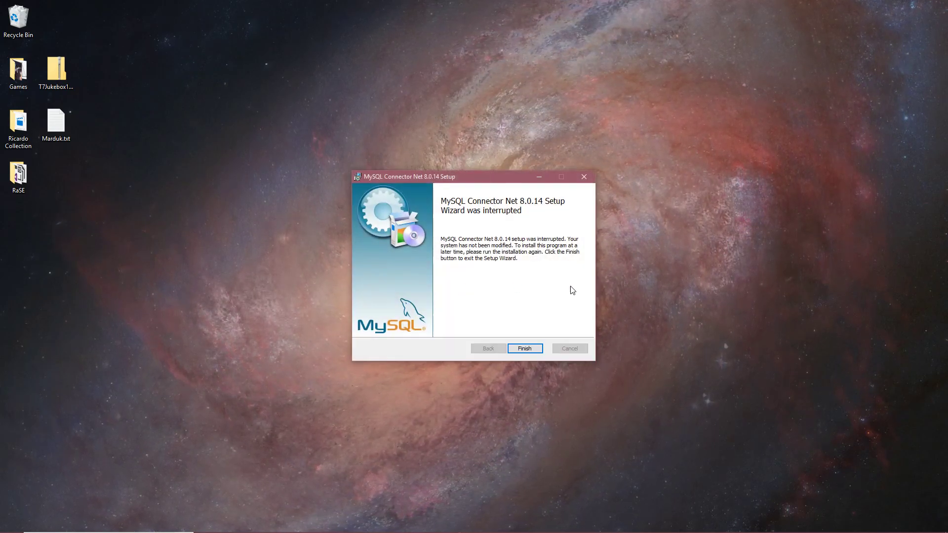
{"action": "left_click", "coordinate": [525, 344]}
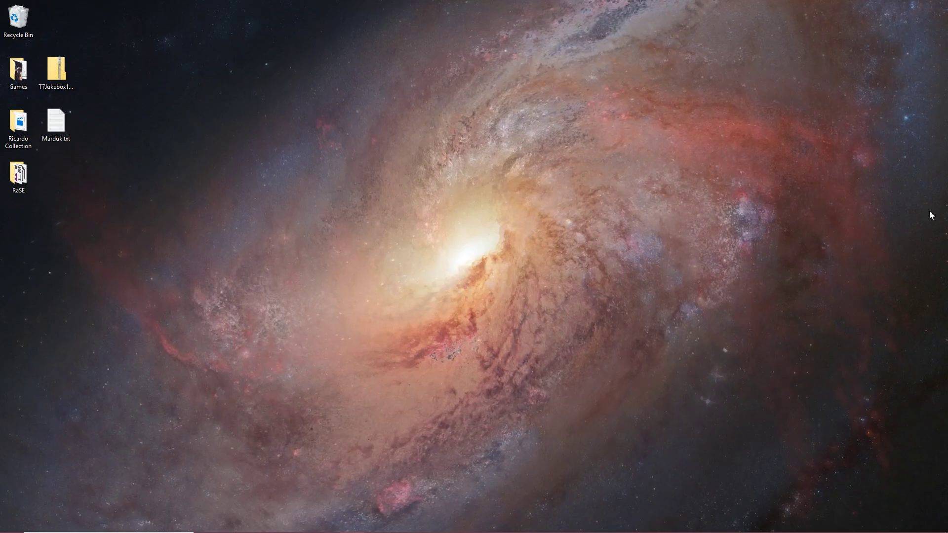
- Search the installed programs for Visual Studio and launch it
{"action": "left_click", "coordinate": [141, 520]}
{"action": "type", "text": "vis"}
{"action": "left_click", "coordinate": [111, 250]}
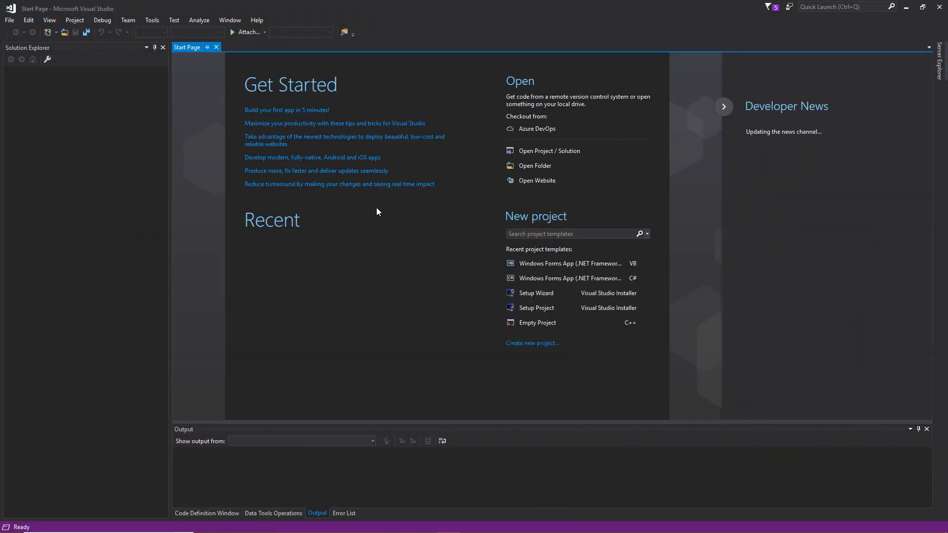
- Start a new project and choose Visual Basic as its language to list the matching templates
{"action": "left_click", "coordinate": [9, 20]}
{"action": "mouse_move", "coordinate": [31, 32]}
{"action": "left_click", "coordinate": [198, 30]}
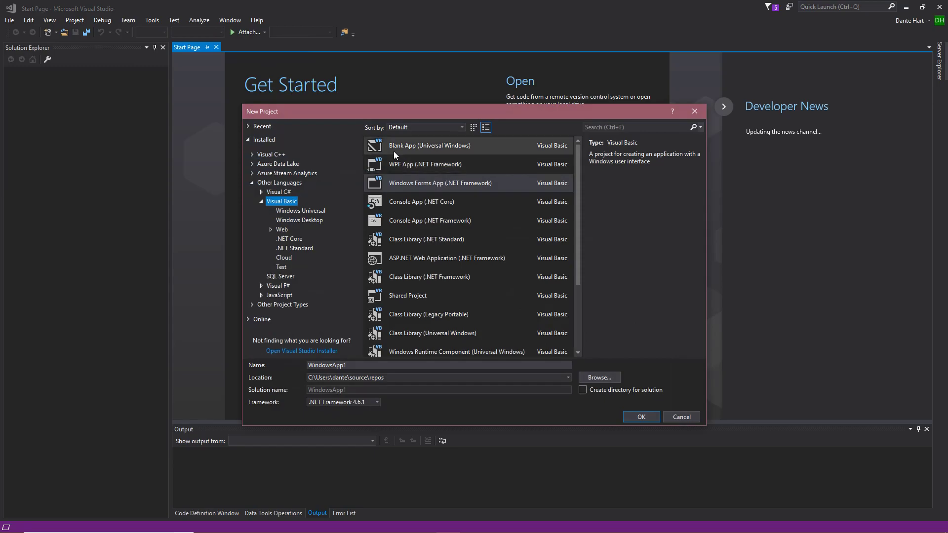
{"action": "left_click", "coordinate": [285, 192]}
{"action": "left_click", "coordinate": [284, 201]}
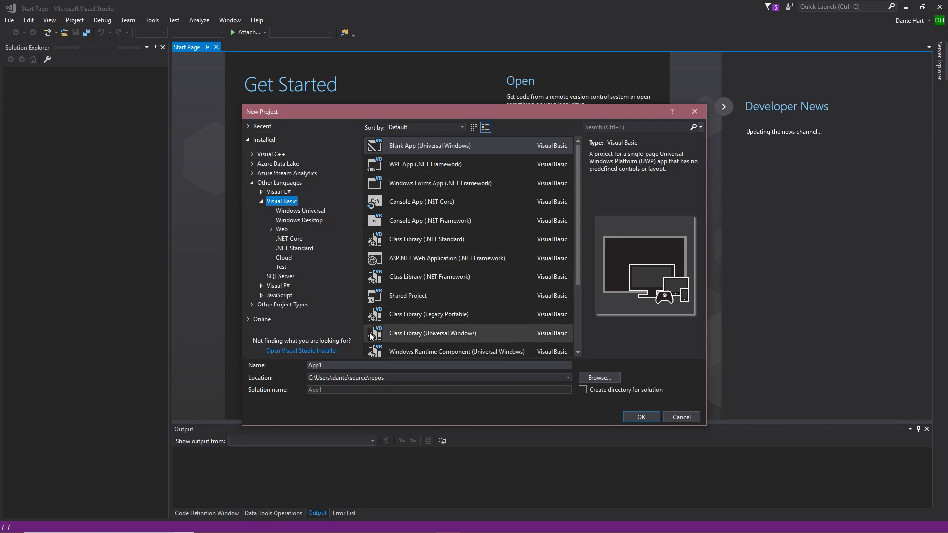
- Name the new project Example
{"action": "left_click", "coordinate": [345, 364]}
{"action": "key", "text": "BackSpace"}
{"action": "key", "text": "BackSpace"}
{"action": "key", "text": "BackSpace"}
{"action": "key", "text": "BackSpace"}
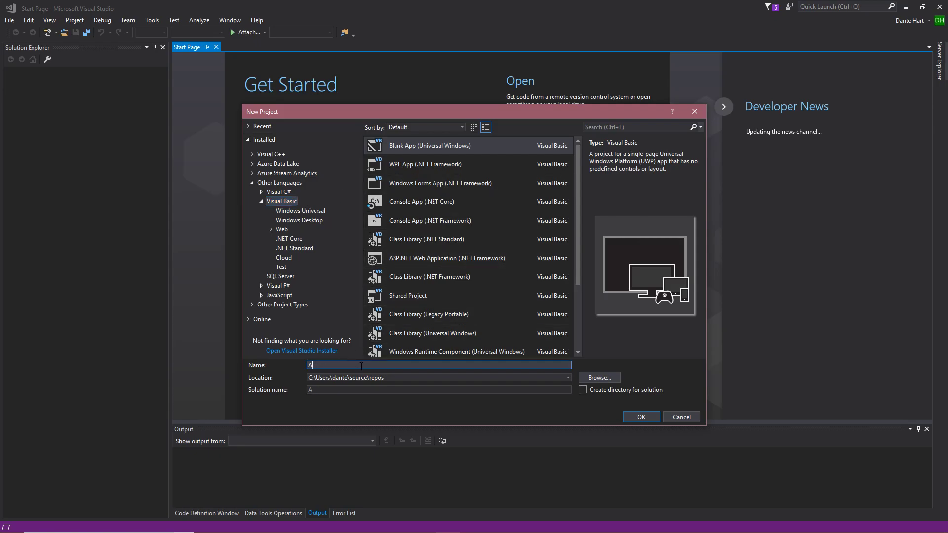
{"action": "type", "text": "Example"}
- Set the project location to the Desktop folder and create it as a Visual Basic Windows Forms App (.NET Framework)
{"action": "left_click", "coordinate": [568, 377]}
{"action": "left_click", "coordinate": [418, 399]}
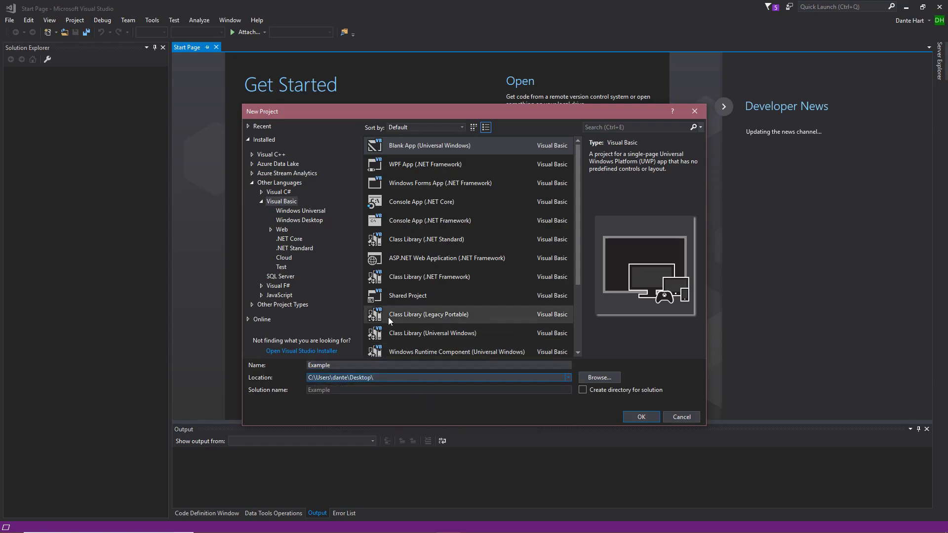
{"action": "left_click", "coordinate": [437, 185]}
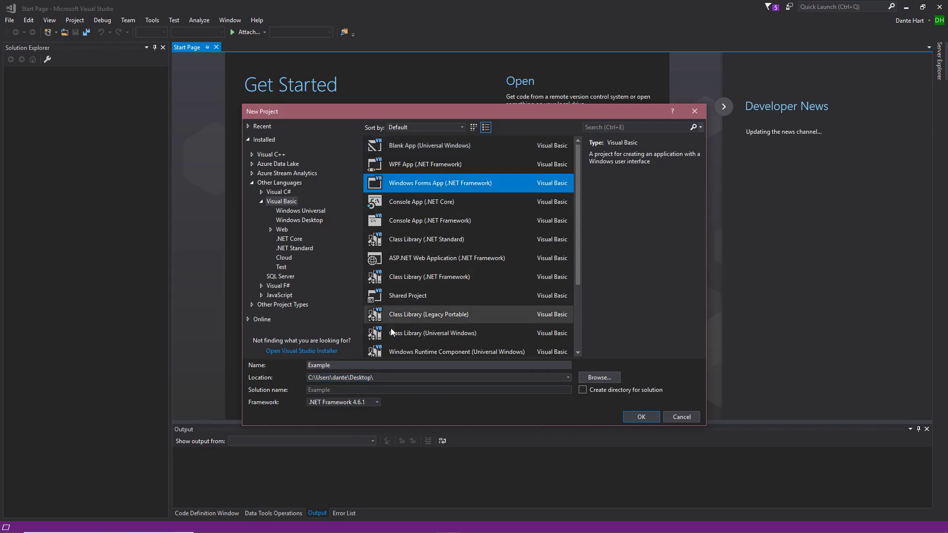
{"action": "left_click", "coordinate": [640, 417]}
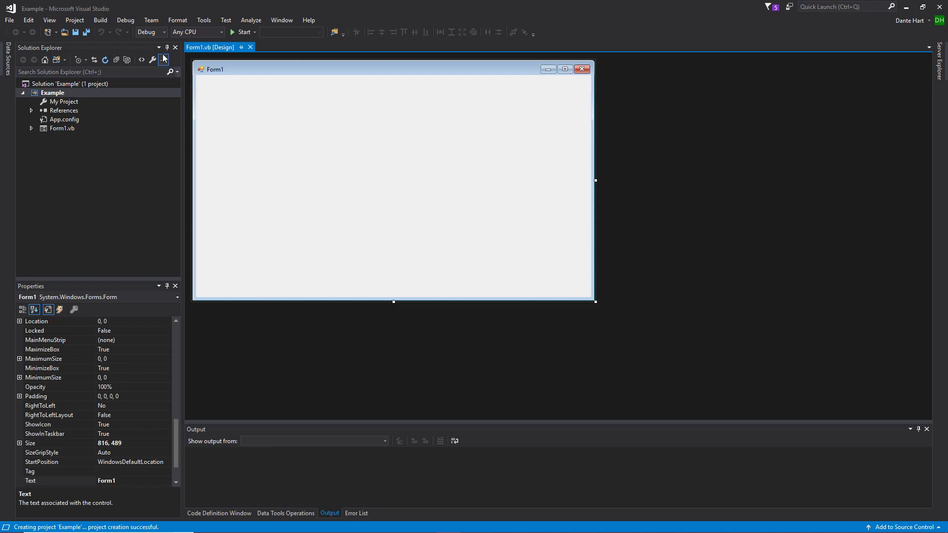
- Install the EntityFramework 6.2.0 NuGet package in the Example project, accept its license, and close the package manager
{"action": "left_click", "coordinate": [77, 21]}
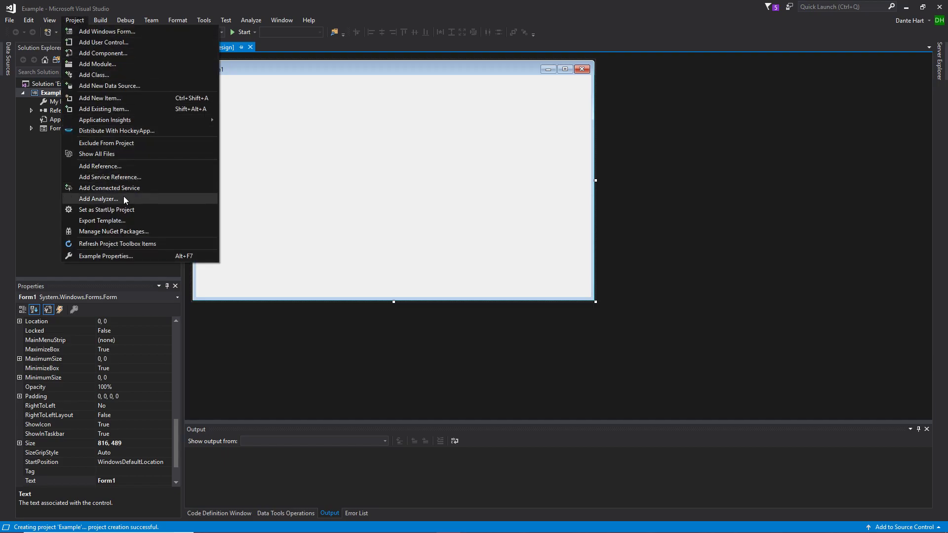
{"action": "left_click", "coordinate": [117, 231]}
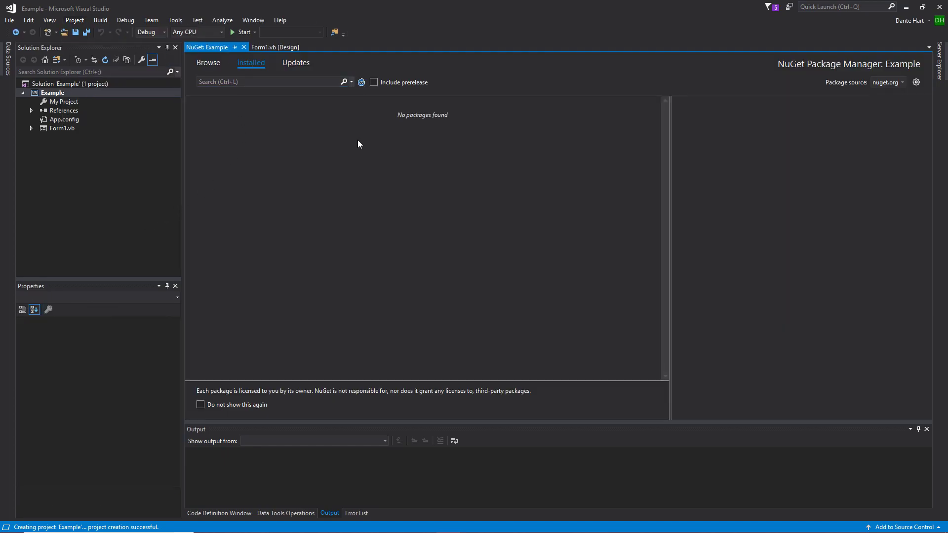
{"action": "left_click", "coordinate": [213, 63]}
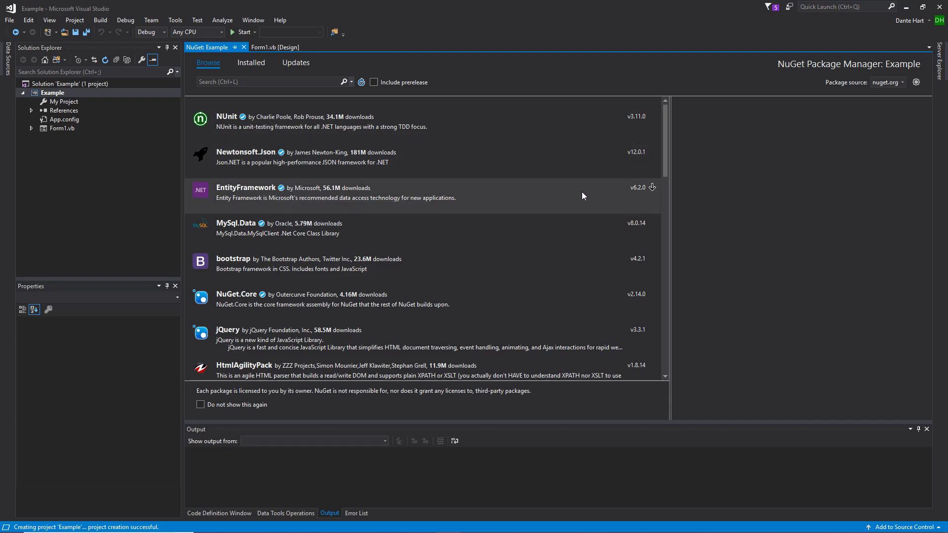
{"action": "left_click", "coordinate": [289, 189]}
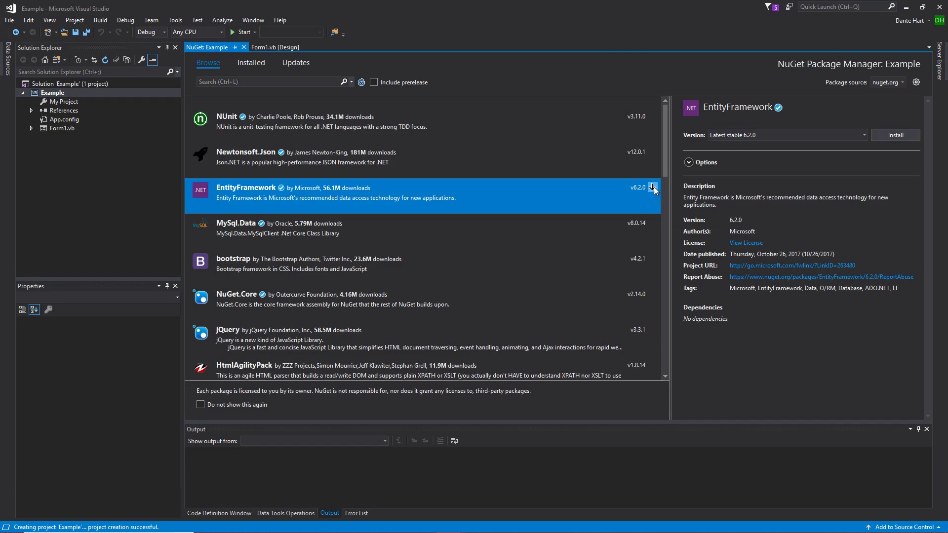
{"action": "left_click", "coordinate": [889, 133]}
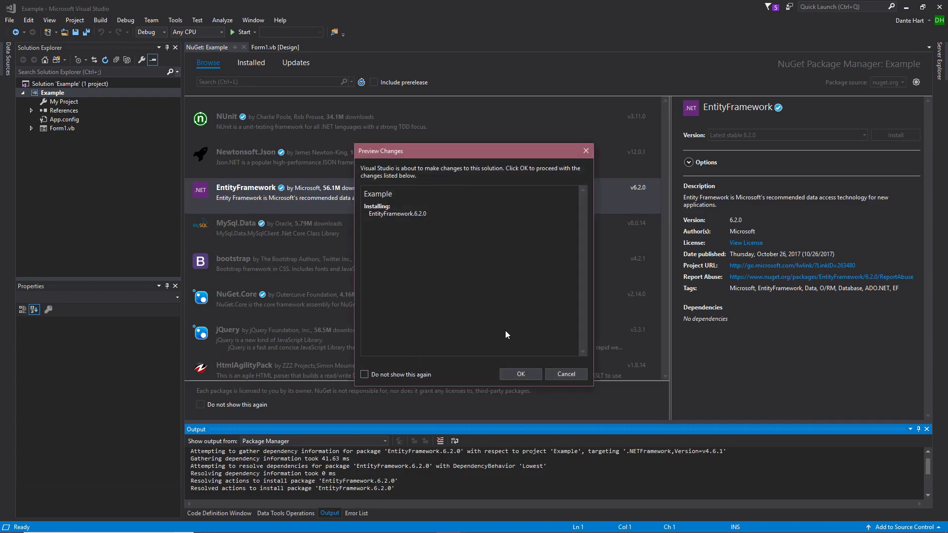
{"action": "left_click", "coordinate": [521, 374]}
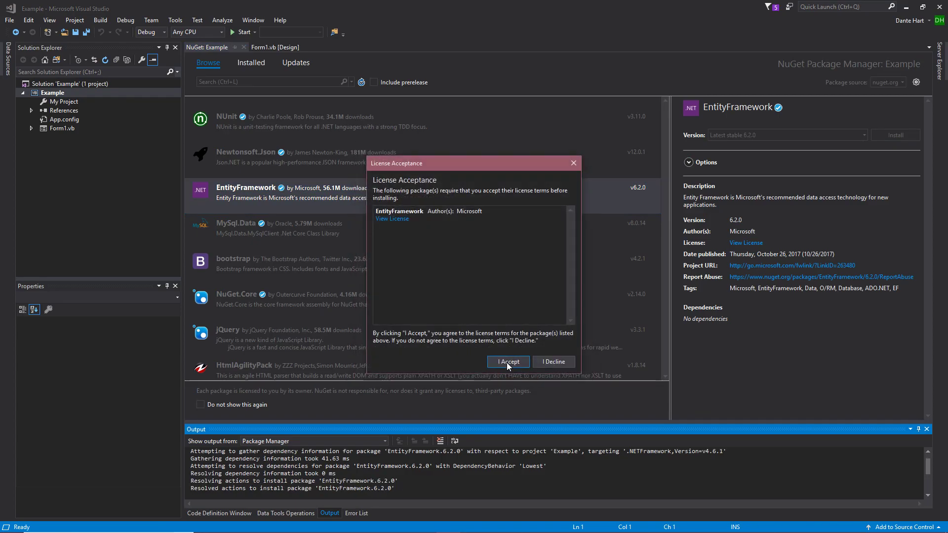
{"action": "left_click", "coordinate": [506, 362]}
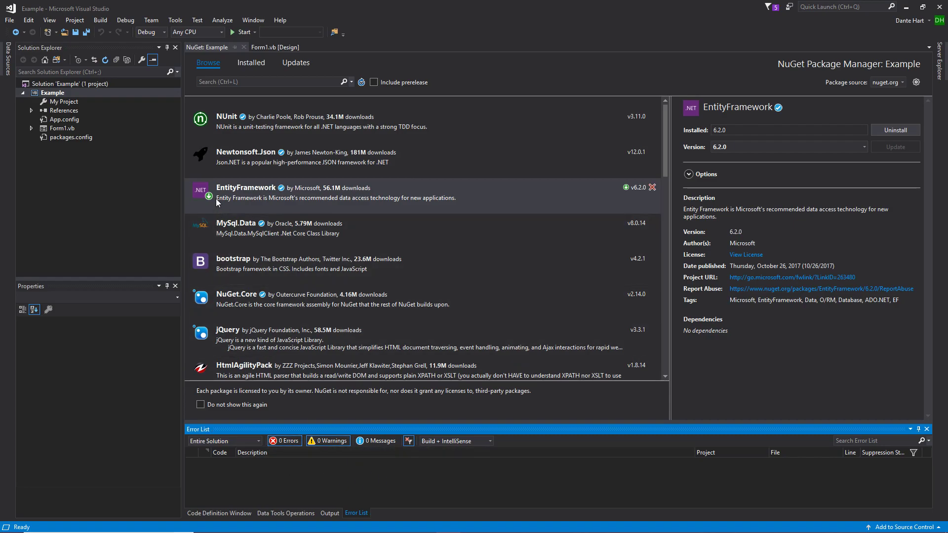
{"action": "mouse_move", "coordinate": [211, 197]}
{"action": "left_click", "coordinate": [244, 47]}
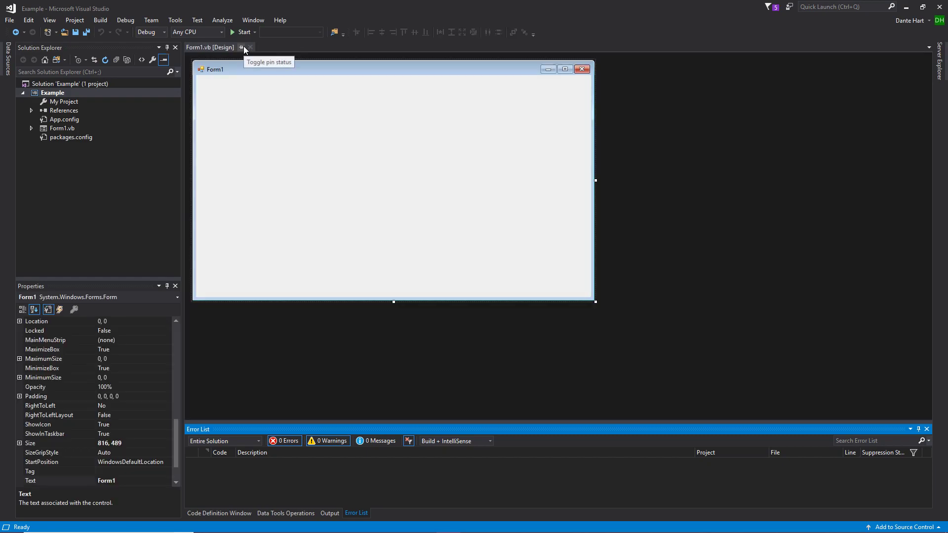
- Open the Reference Manager for the Example project and highlight the MySql.Data.dll and MySql.Data.Entity.EF6.dll entries
{"action": "right_click", "coordinate": [58, 112]}
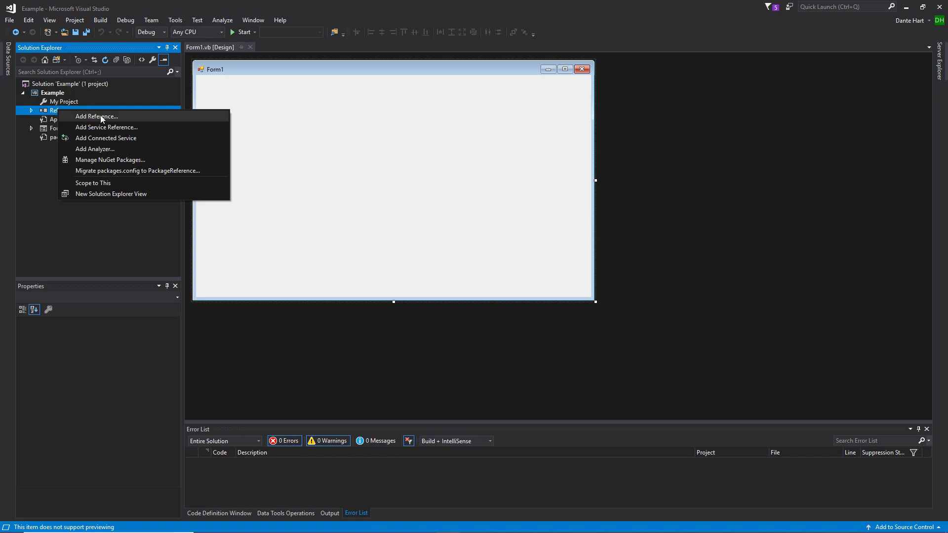
{"action": "left_click", "coordinate": [101, 117]}
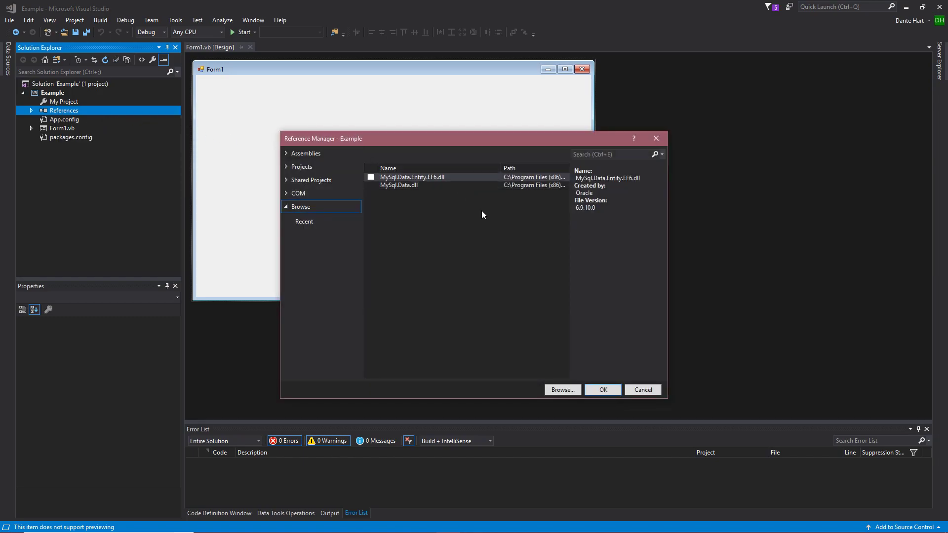
{"action": "left_click", "coordinate": [419, 185]}
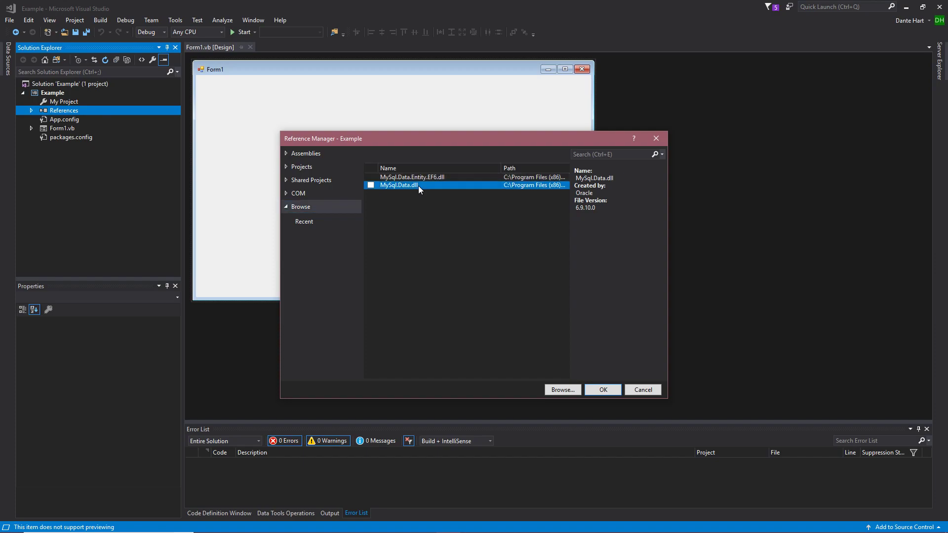
{"action": "left_click", "coordinate": [422, 179]}
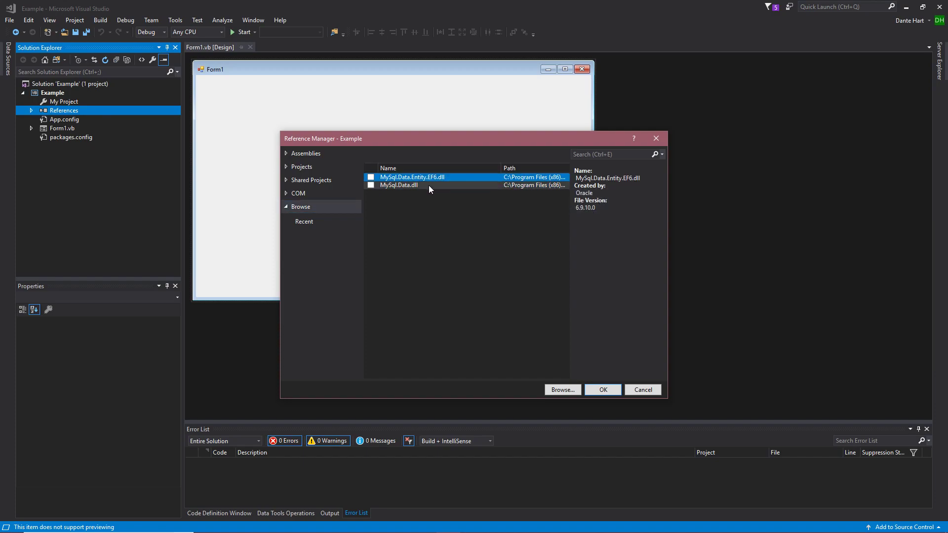
- Locate MySql.Data.dll and MySql.Data.Entity.EF6.dll in the MySQL Connector Net 6.9.10 Assemblies\v4.5 folder under Program Files (x86), without adding them
{"action": "left_click", "coordinate": [562, 390]}
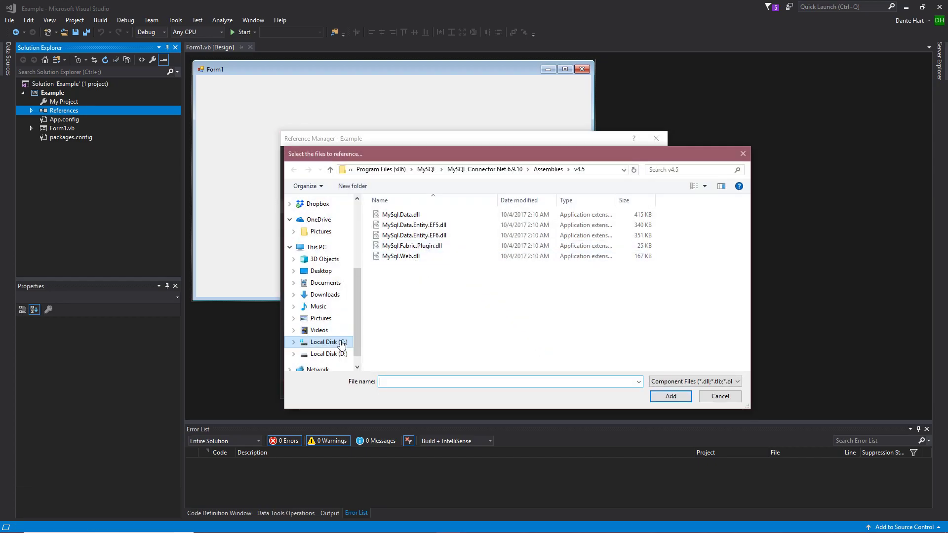
{"action": "left_click", "coordinate": [340, 342]}
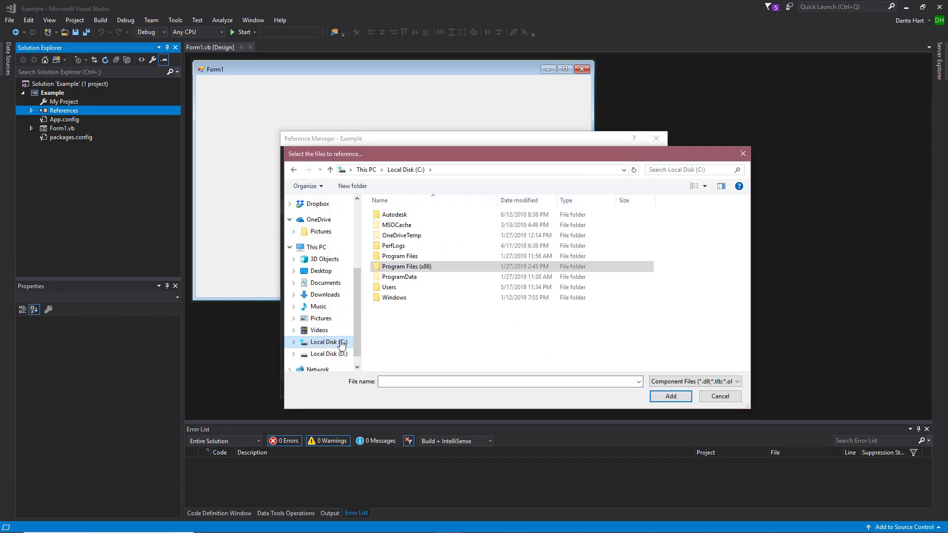
{"action": "double_click", "coordinate": [420, 268]}
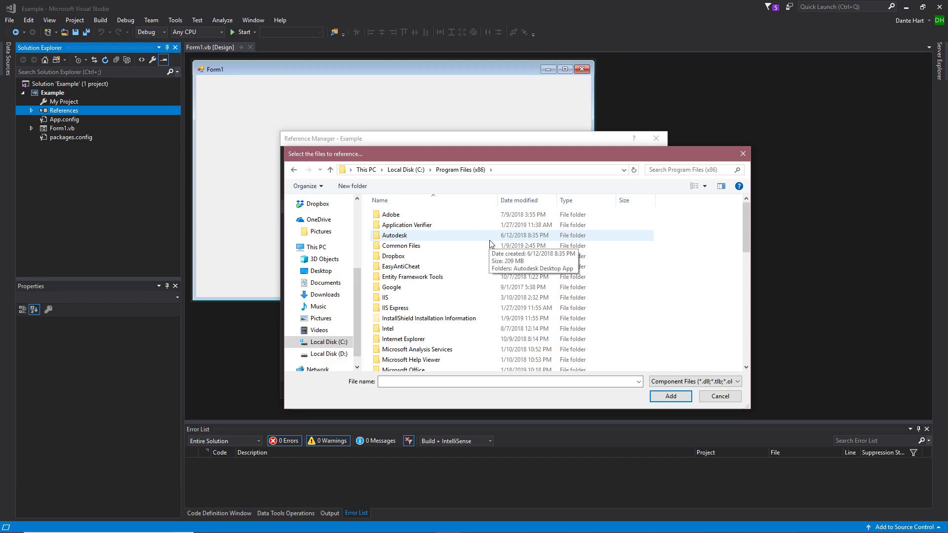
{"action": "scroll", "coordinate": [490, 244], "scroll_direction": "down", "scroll_amount": 8}
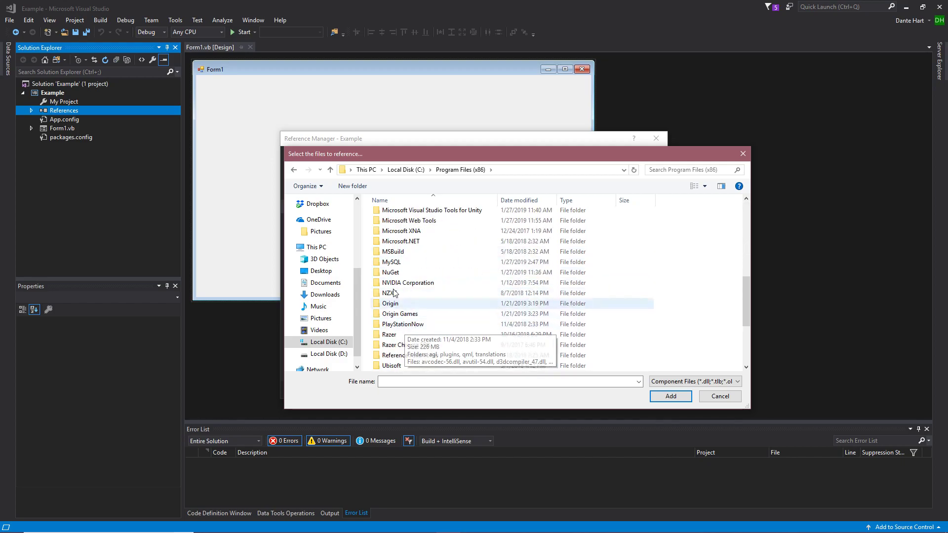
{"action": "double_click", "coordinate": [400, 265]}
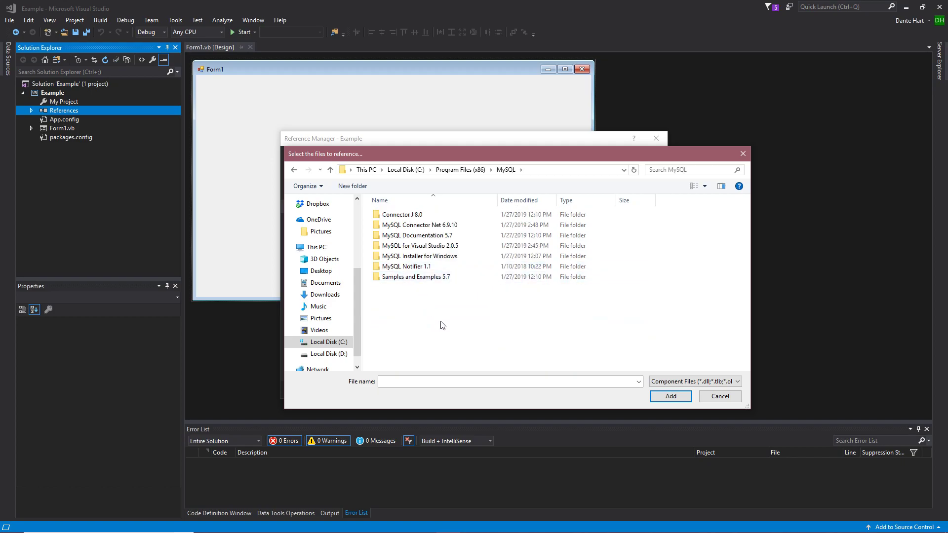
{"action": "double_click", "coordinate": [463, 228]}
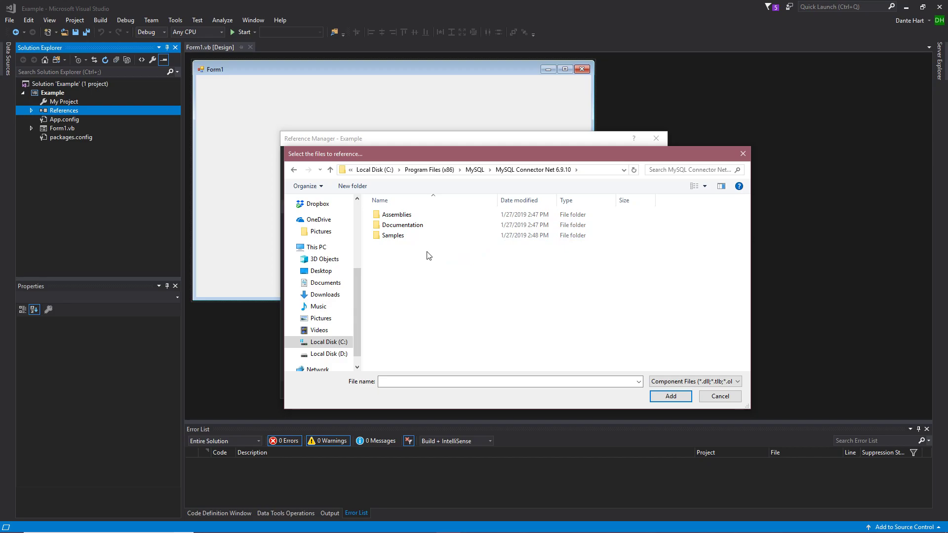
{"action": "double_click", "coordinate": [395, 215]}
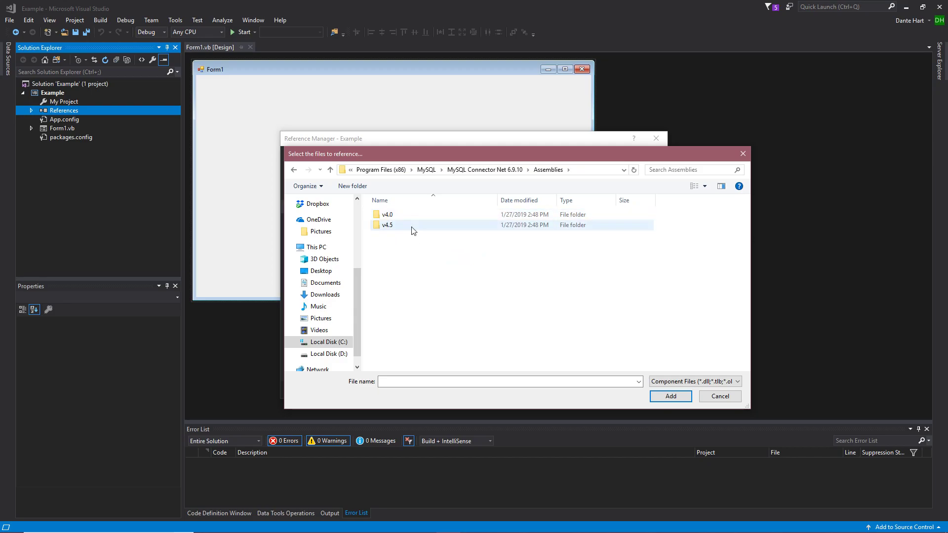
{"action": "double_click", "coordinate": [413, 228]}
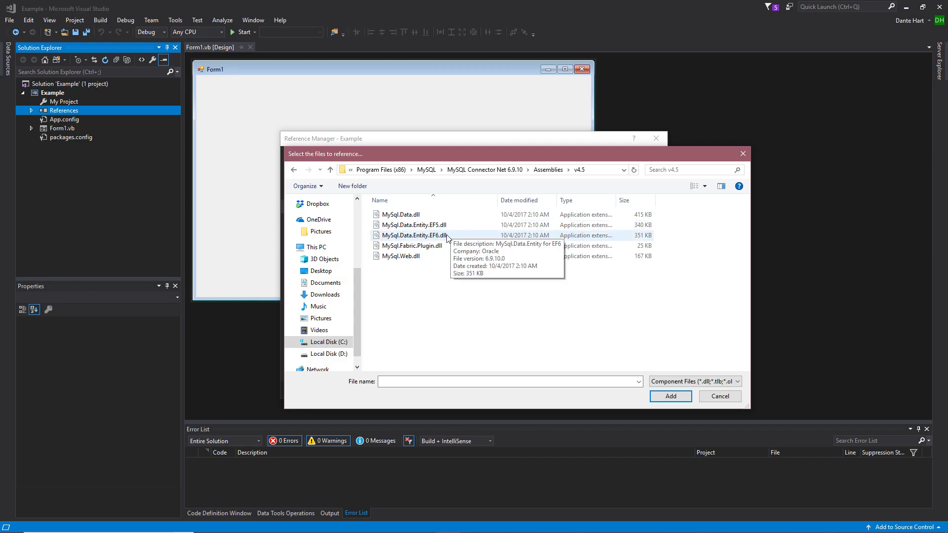
{"action": "left_click", "coordinate": [425, 216]}
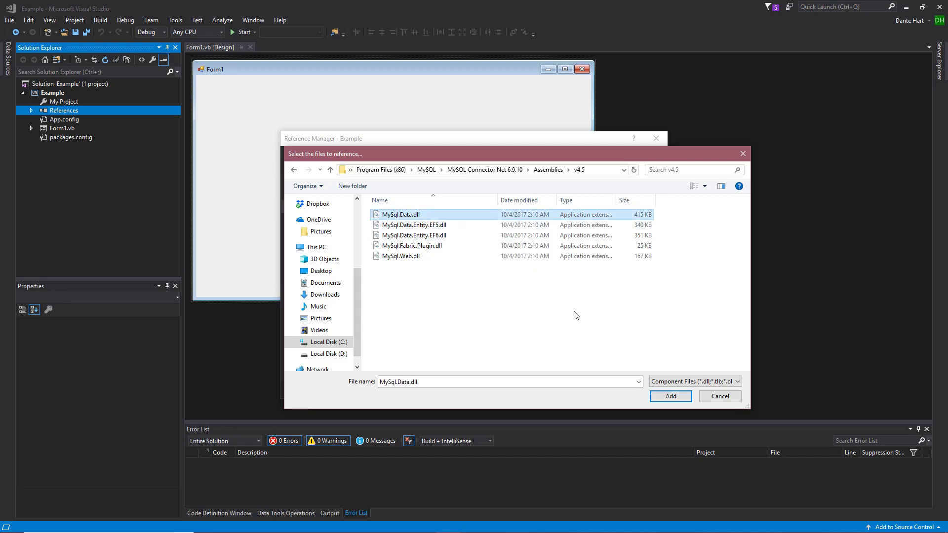
{"action": "left_click", "coordinate": [446, 236]}
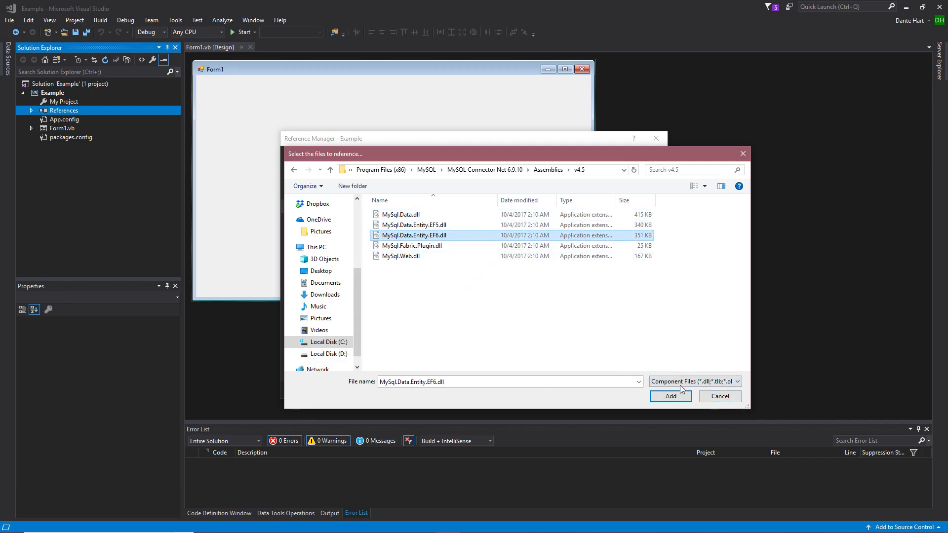
{"action": "left_click", "coordinate": [733, 397]}
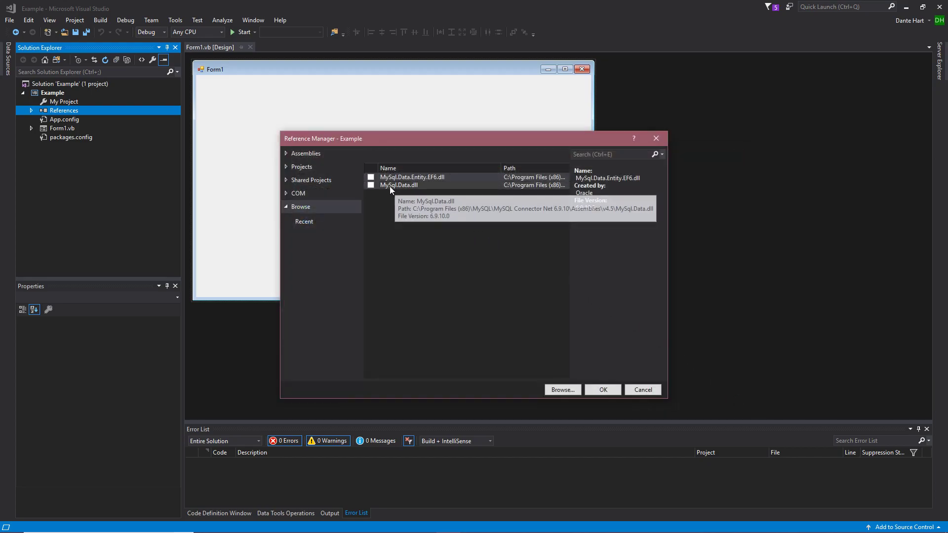
- Add MySql.Data.dll and MySql.Data.Entity.EF6.dll as references to the Example project and collapse its References list
{"action": "left_click", "coordinate": [371, 187]}
{"action": "left_click", "coordinate": [371, 177]}
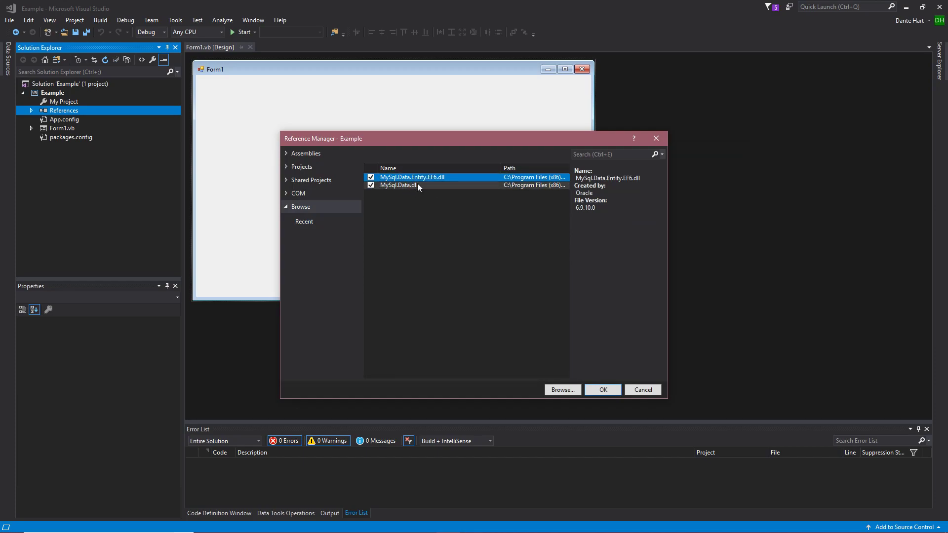
{"action": "left_click", "coordinate": [612, 392]}
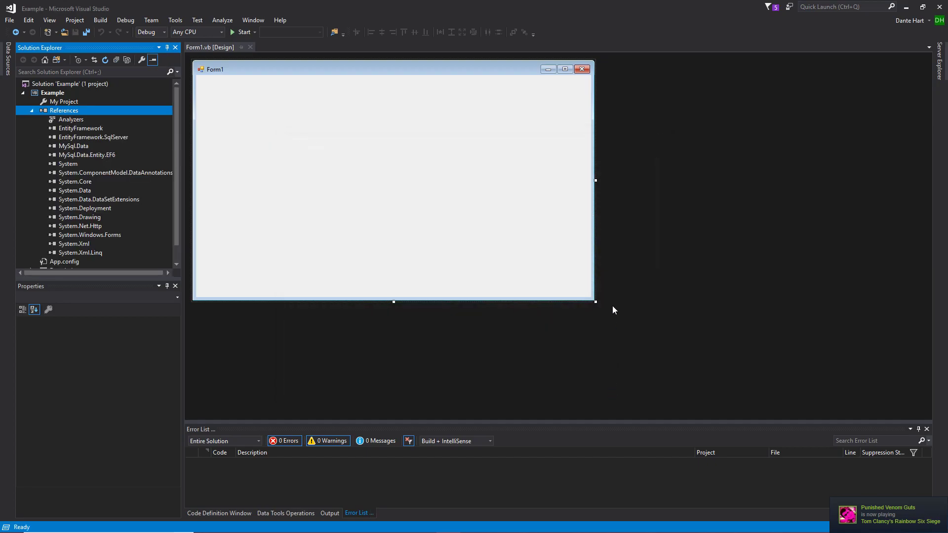
{"action": "left_click", "coordinate": [32, 112]}
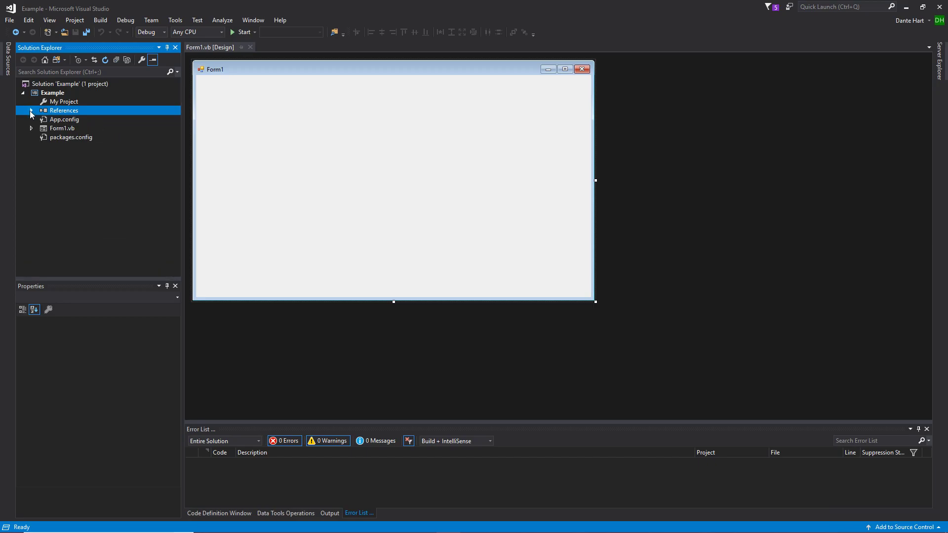
- Open App.config and insert an empty line directly below the opening providers tag
{"action": "double_click", "coordinate": [65, 120]}
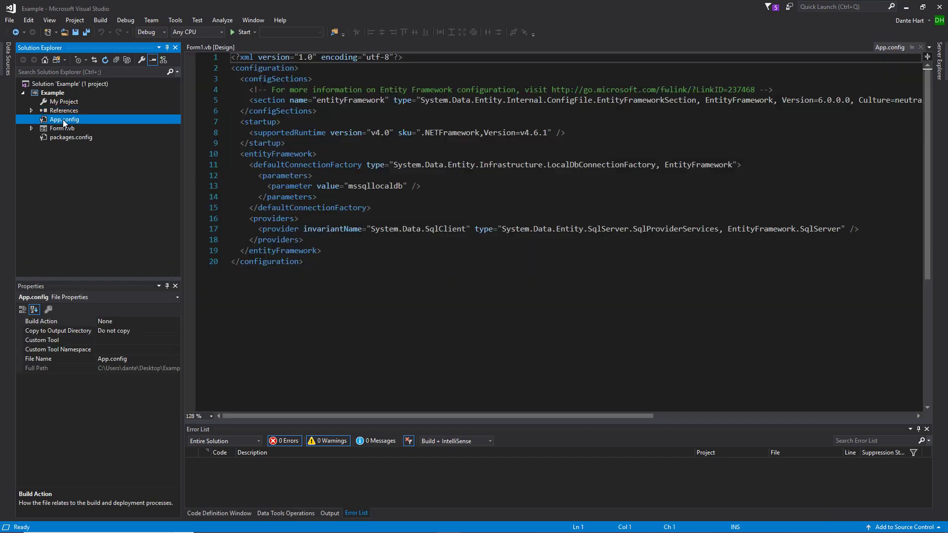
{"action": "left_click", "coordinate": [312, 220]}
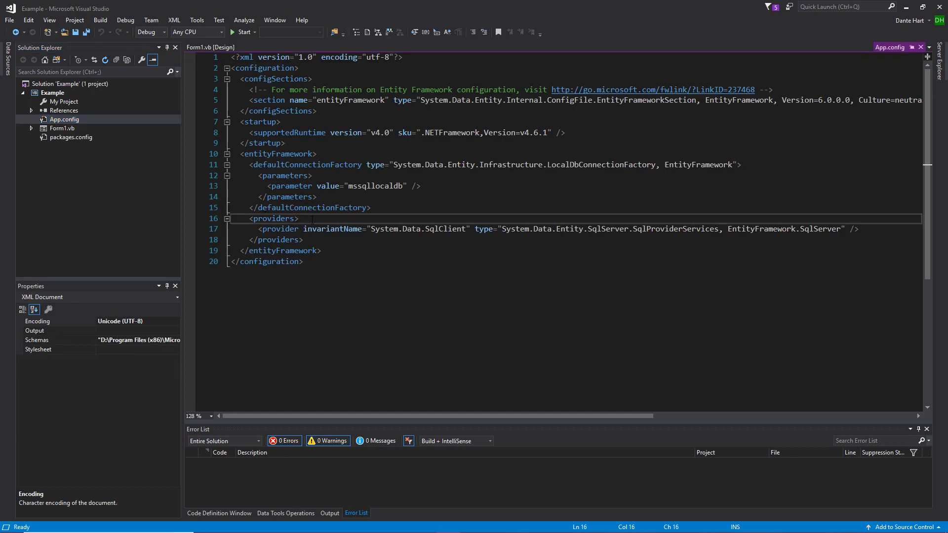
{"action": "key", "text": "Return"}
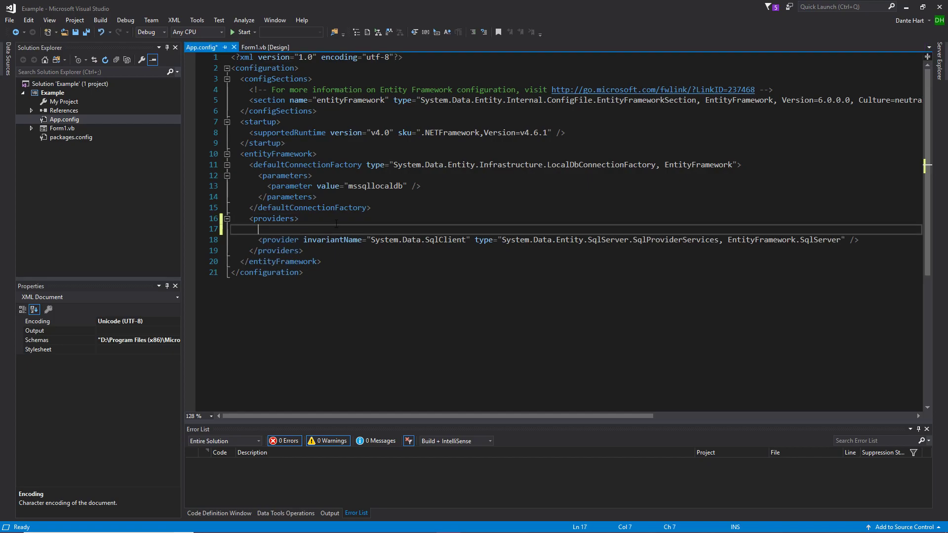
{"action": "left_click", "coordinate": [430, 241]}
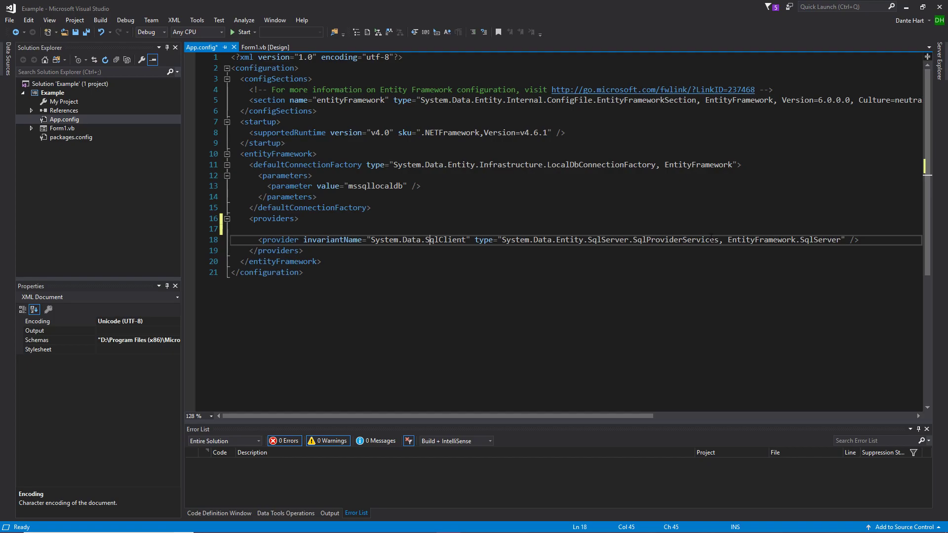
{"action": "left_click", "coordinate": [314, 230]}
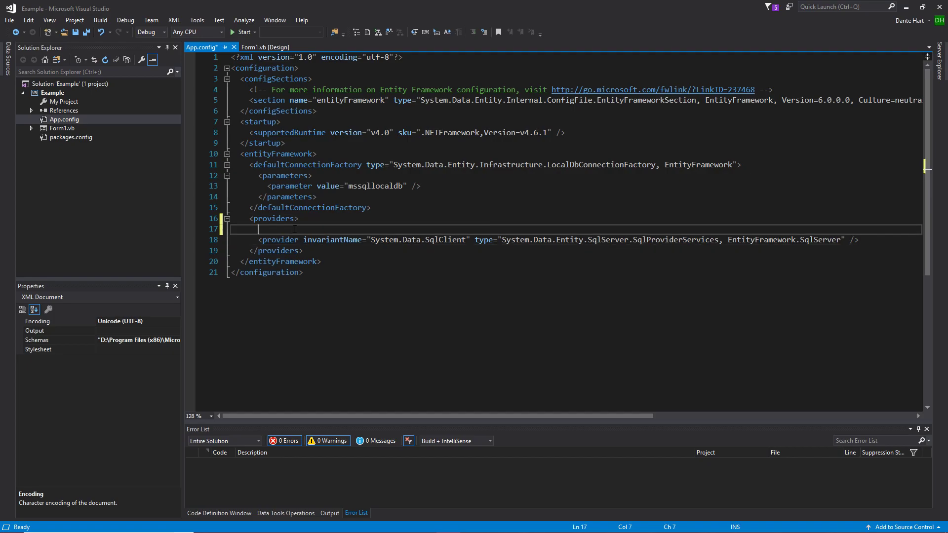
- Add a self-closing provider element with invariantName="MySql.Data.MySqlClient" on the empty line in the providers section
{"action": "type", "text": "<"}
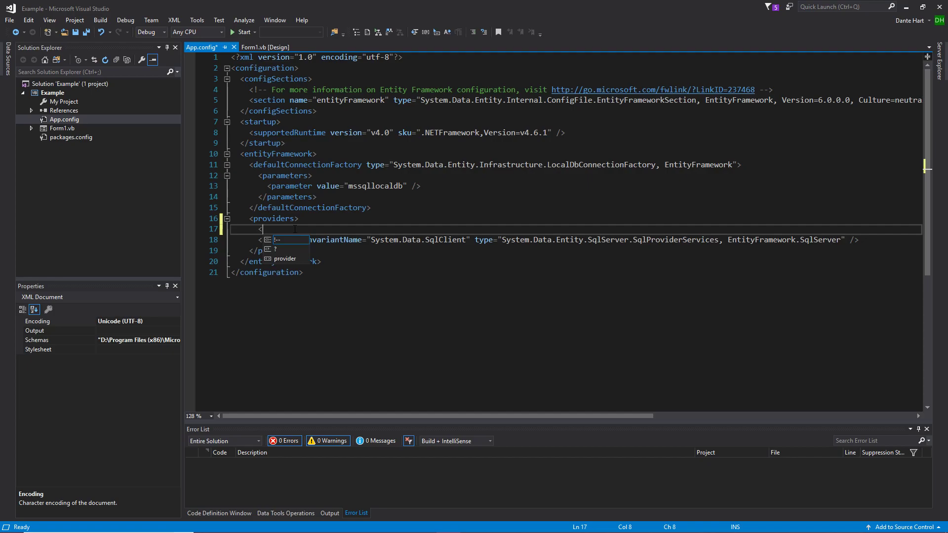
{"action": "type", "text": "provider"}
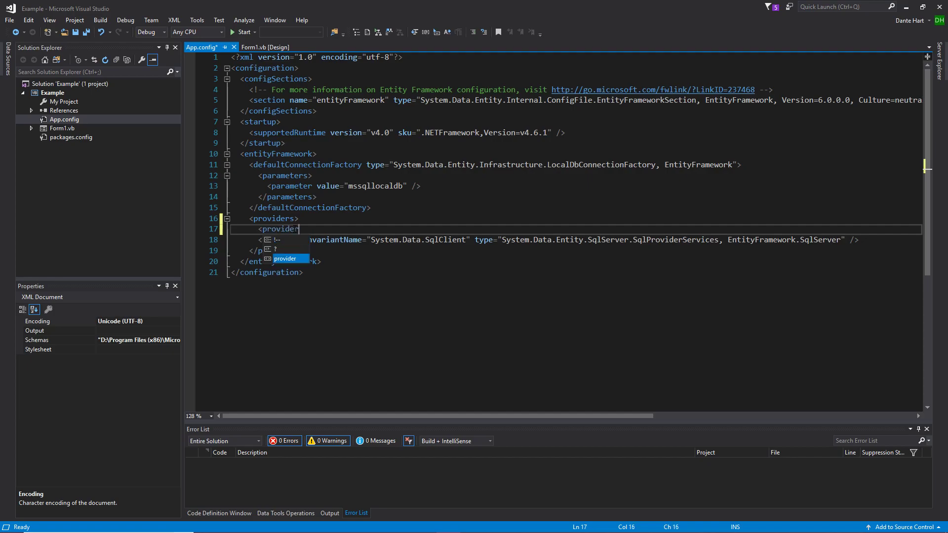
{"action": "type", "text": " invariantName"}
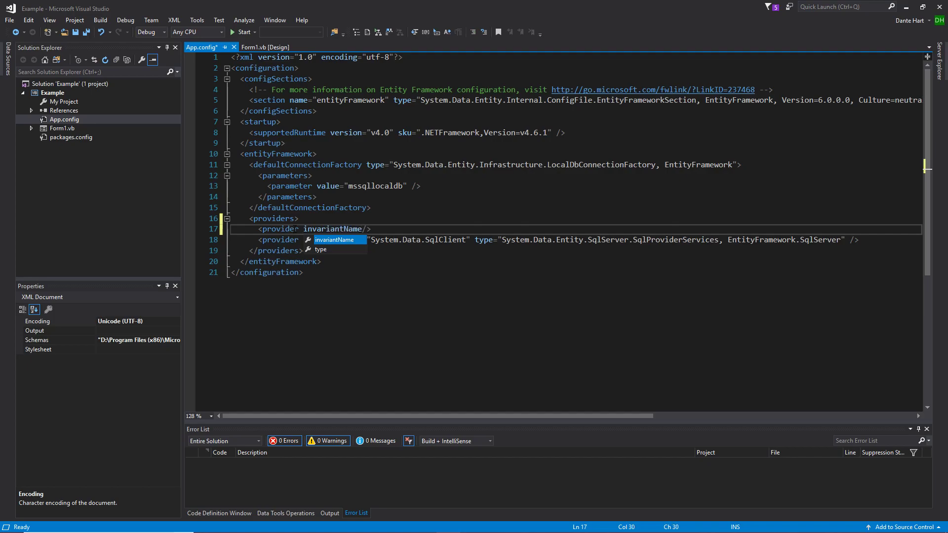
{"action": "type", "text": "=\""}
{"action": "key", "text": "BackSpace"}
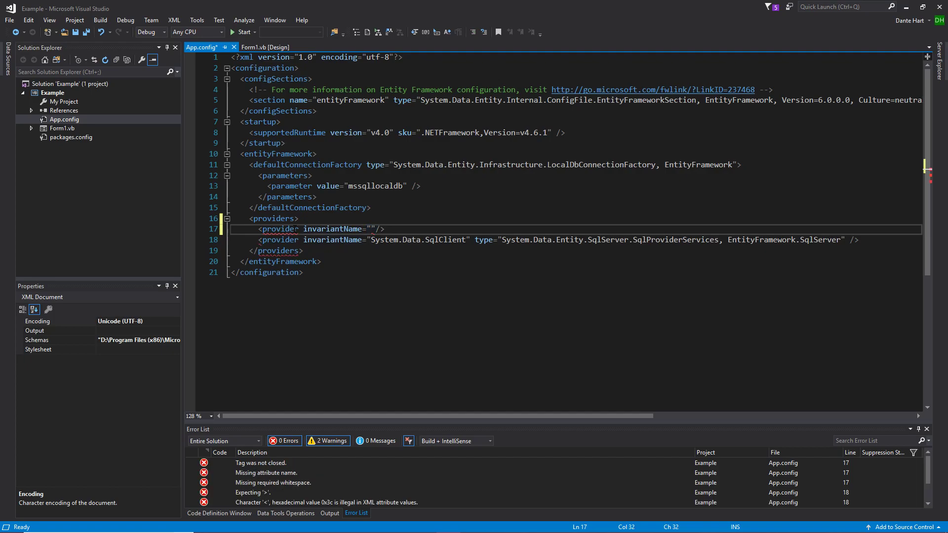
{"action": "type", "text": "MyS"}
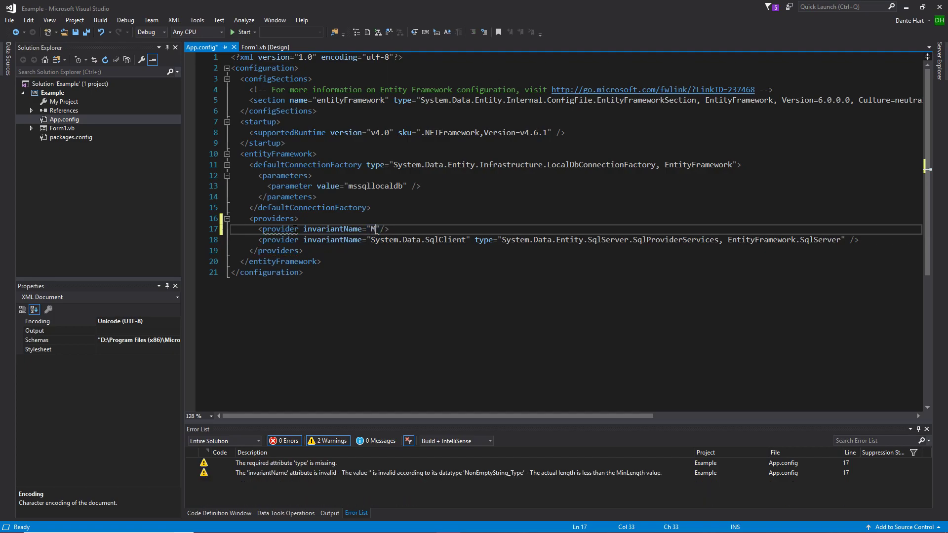
{"action": "type", "text": "ql.D"}
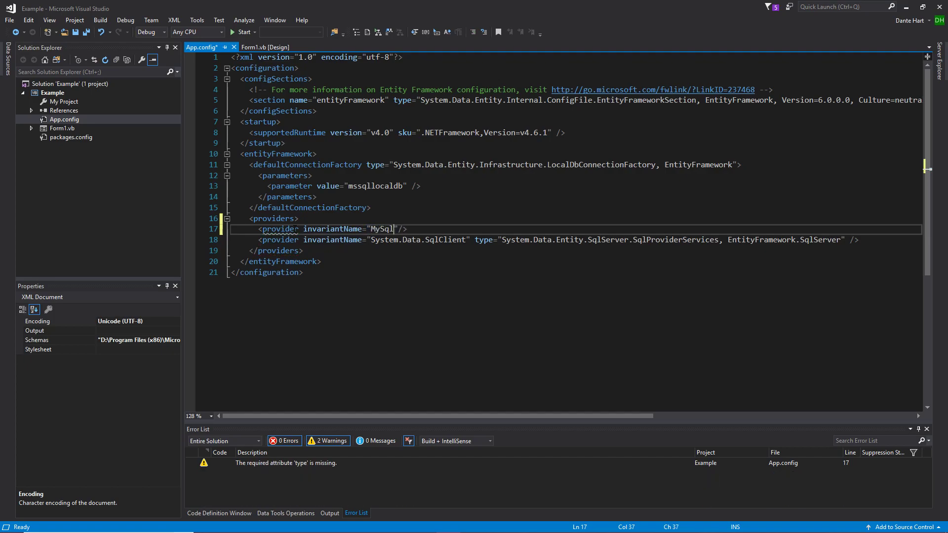
{"action": "type", "text": "ata.M"}
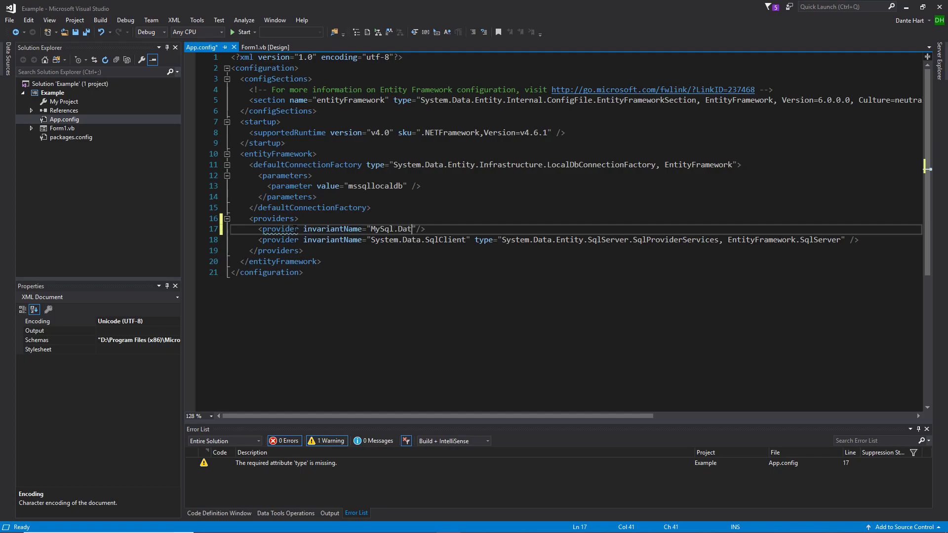
{"action": "type", "text": "ySqlClient"}
- On a new line inside the MySQL provider element, add a type attribute starting with "MySql.Data.MySqlClient.MySqlProviderServices, "
{"action": "key", "text": "Return"}
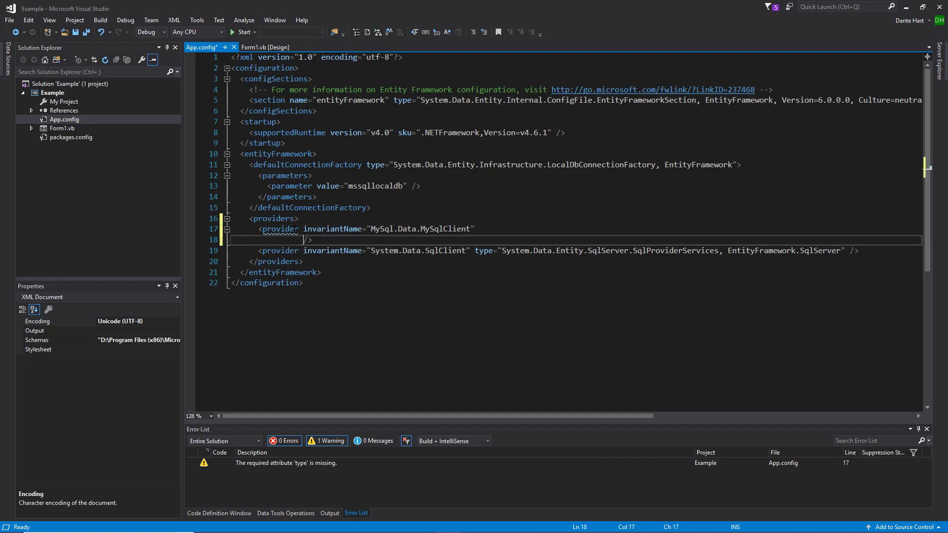
{"action": "key", "text": "Right"}
{"action": "key", "text": "Right"}
{"action": "key", "text": "Left"}
{"action": "key", "text": "Right"}
{"action": "key", "text": "Left"}
{"action": "key", "text": "Right"}
{"action": "key", "text": "Left"}
{"action": "key", "text": "Left"}
{"action": "type", "text": "type =\""}
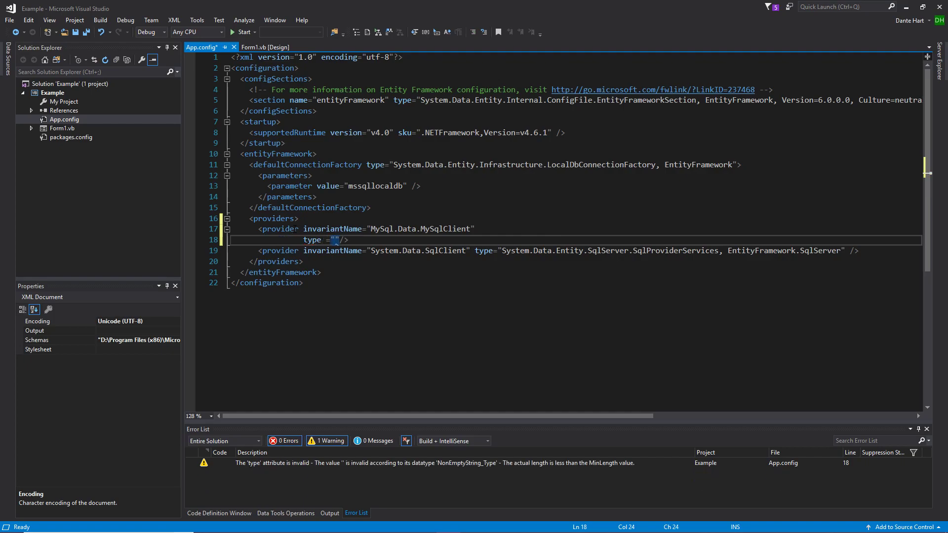
{"action": "type", "text": "MySql"}
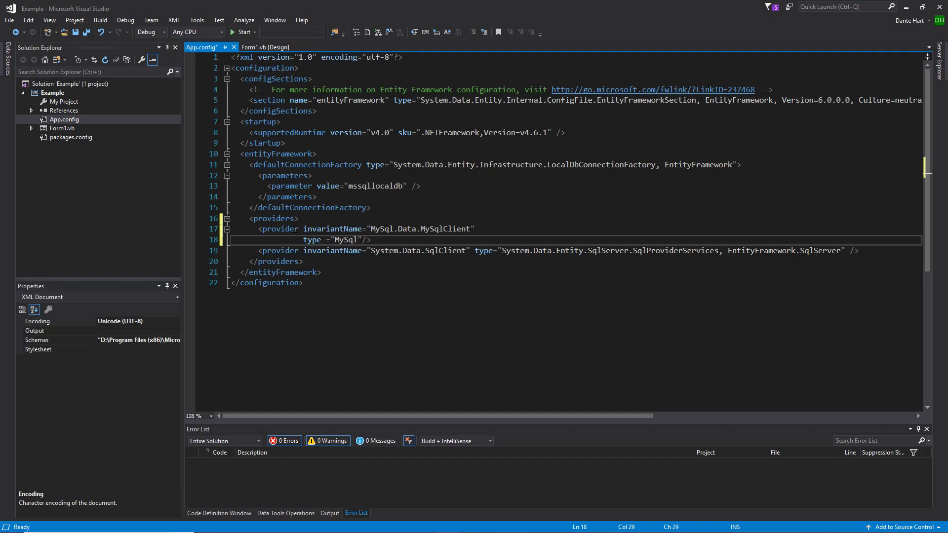
{"action": "type", "text": ".Data.MySqlClient.MySqlProvider"}
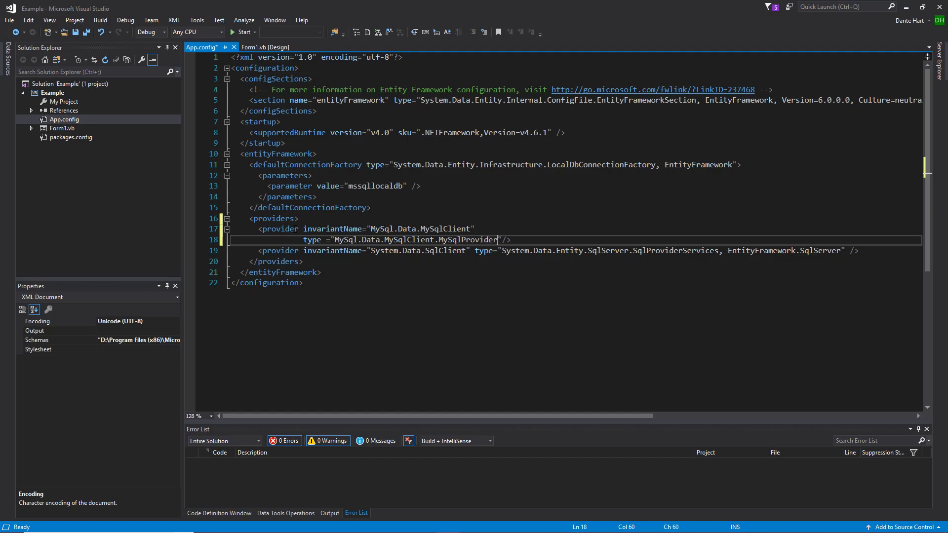
{"action": "type", "text": "Services, My"}
- Complete the MySQL provider's type value with the assembly name MySql.Data.Entity.EF6 and save App.config
{"action": "type", "text": "Sql.Data.Entity.EF6"}
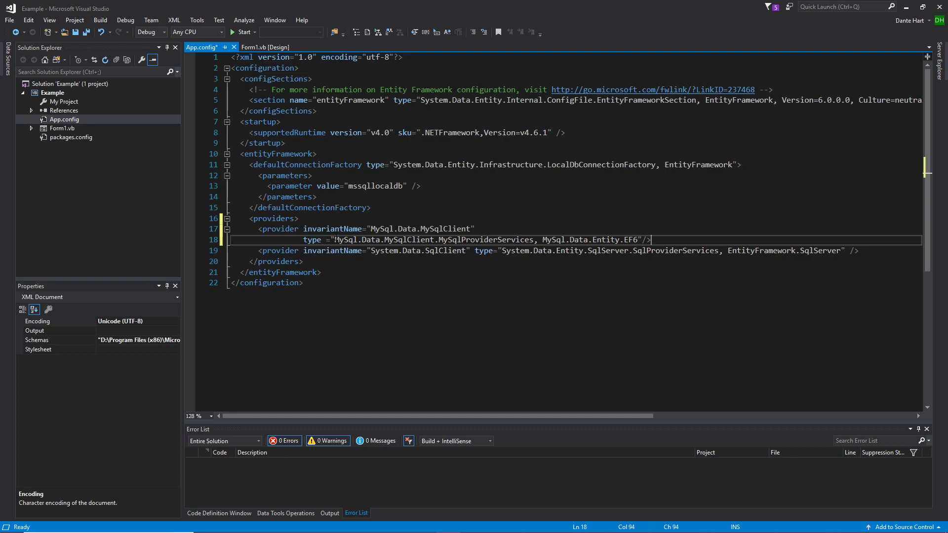
{"action": "key", "text": "ctrl+s"}
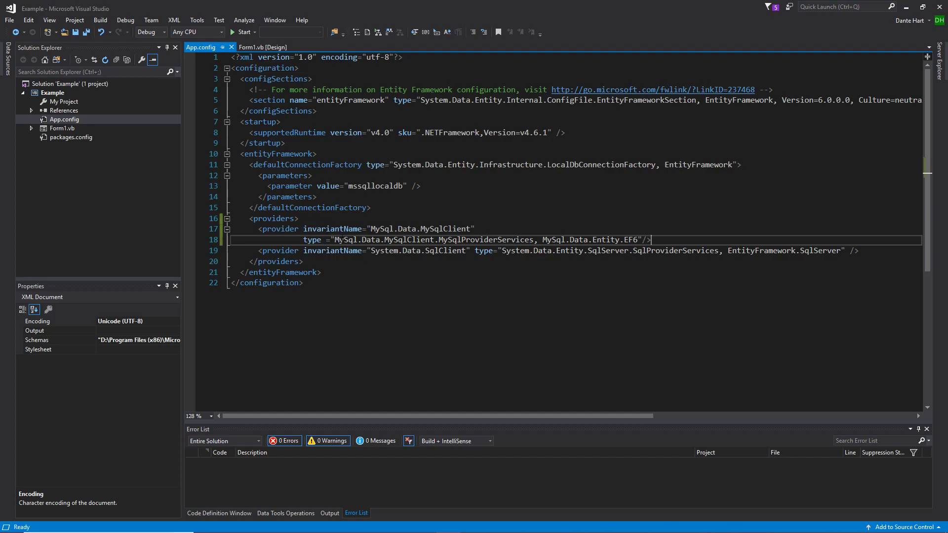
- Clean and build the solution, rebuild the Example project, and close App.config
{"action": "left_click", "coordinate": [101, 20]}
{"action": "left_click", "coordinate": [128, 55]}
{"action": "left_click", "coordinate": [103, 20]}
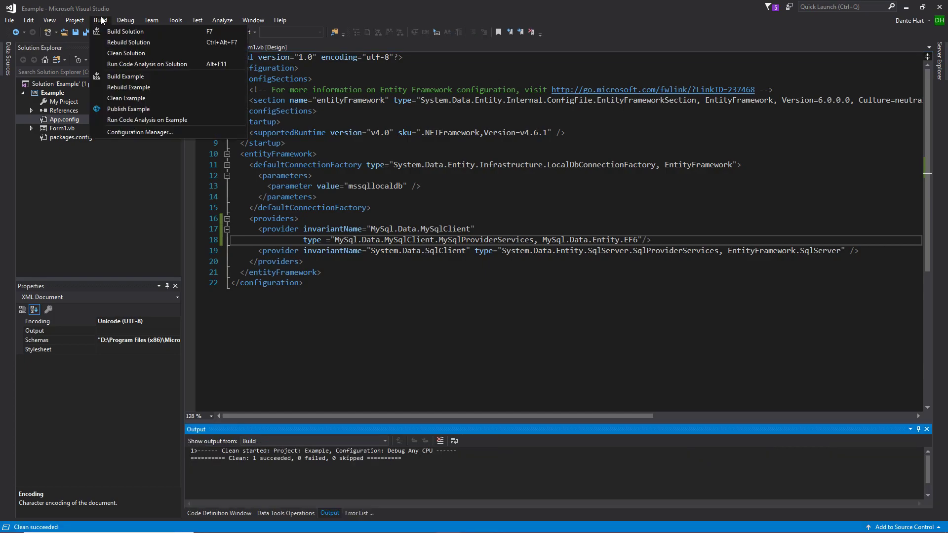
{"action": "left_click", "coordinate": [108, 29]}
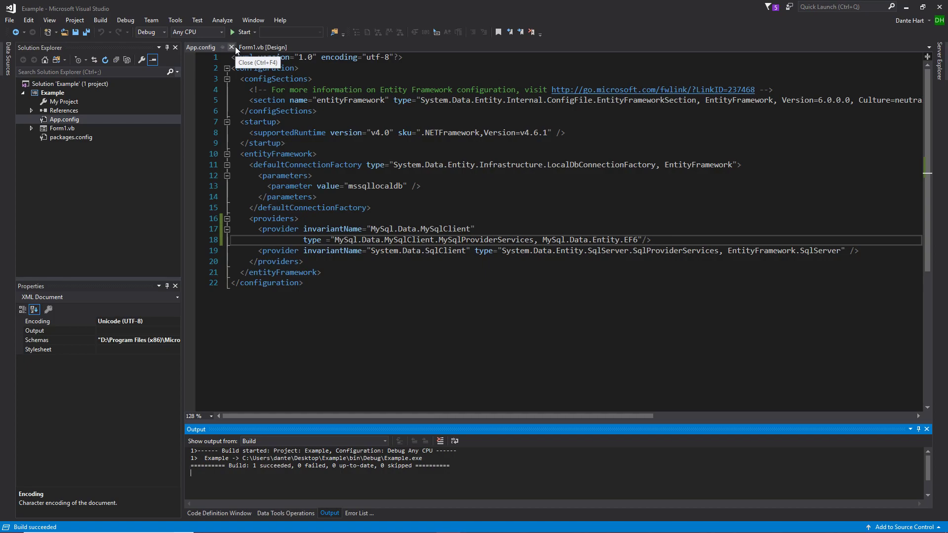
{"action": "left_click", "coordinate": [106, 20]}
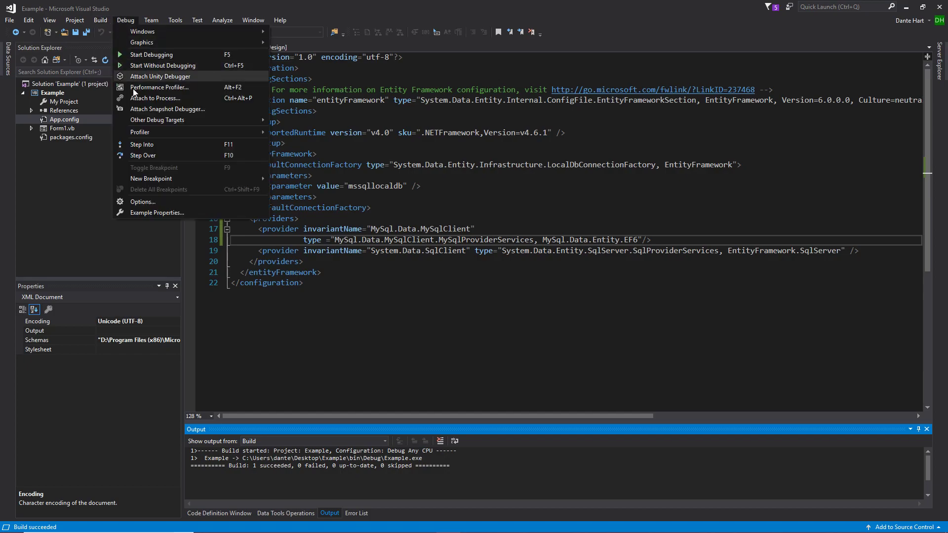
{"action": "left_click", "coordinate": [132, 88]}
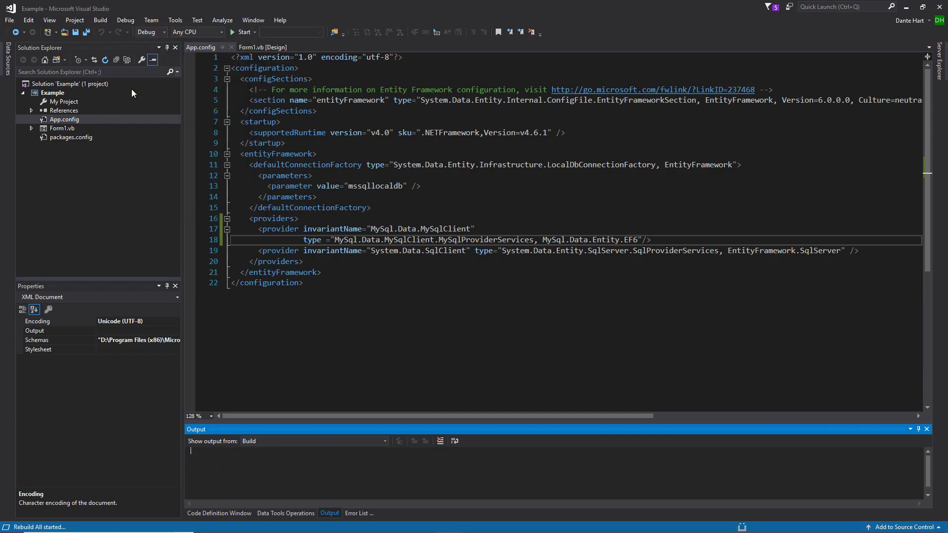
{"action": "left_click", "coordinate": [232, 47]}
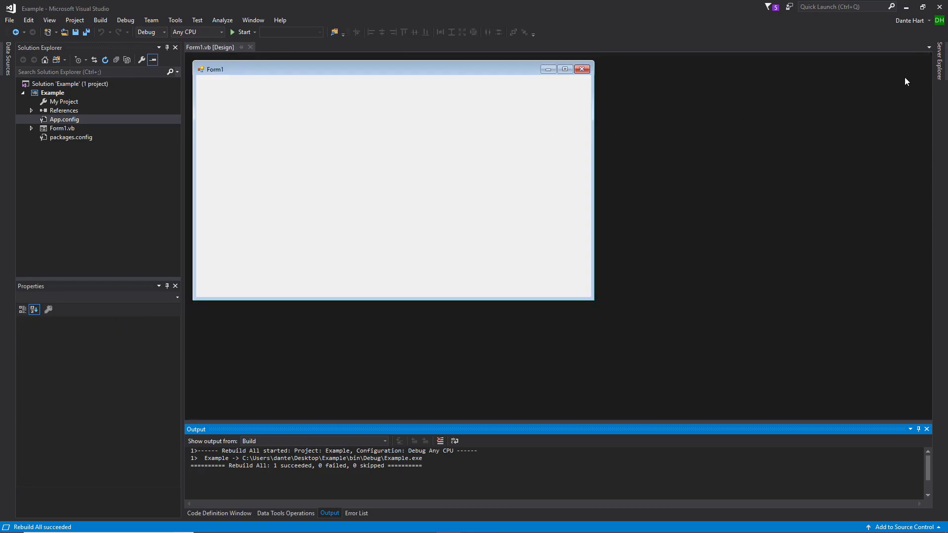
- Show the Server Explorer, close it, and open it again
{"action": "left_click", "coordinate": [940, 61]}
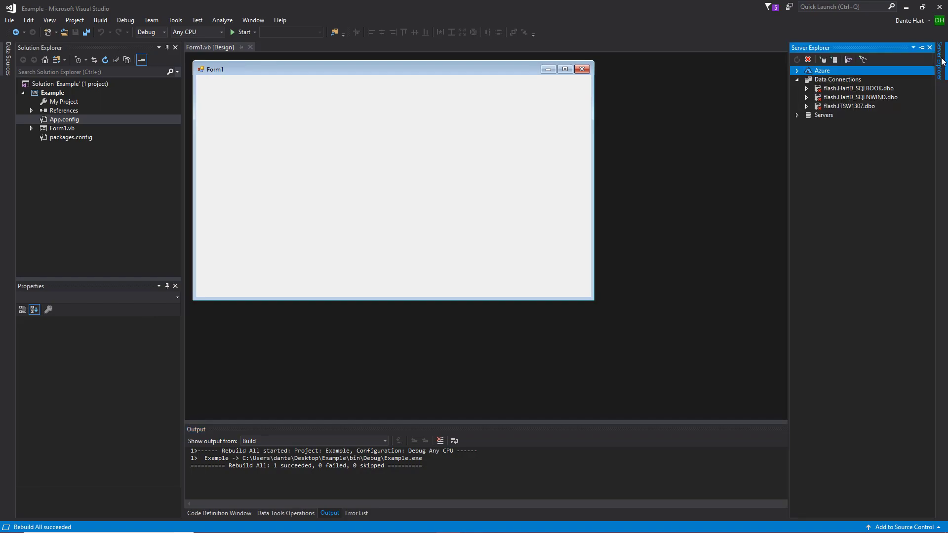
{"action": "left_click", "coordinate": [928, 48]}
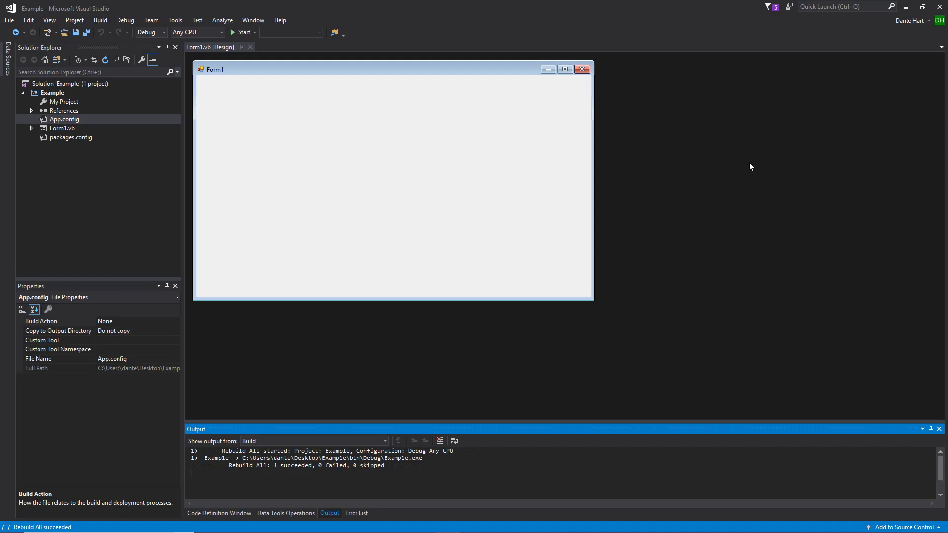
{"action": "key", "text": "ctrl+alt+s"}
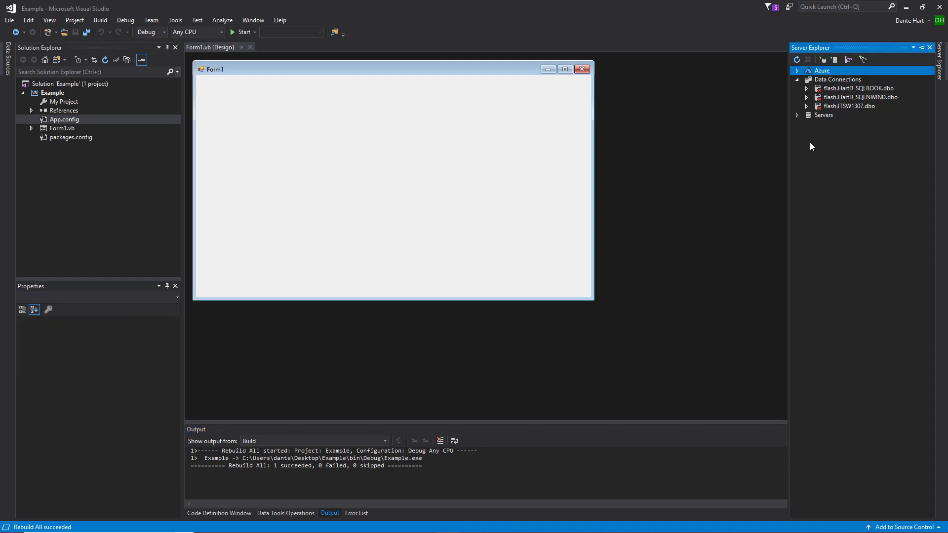
- Start adding a new connection under Data Connections and change its data source to MySQL Database
{"action": "left_click", "coordinate": [825, 79]}
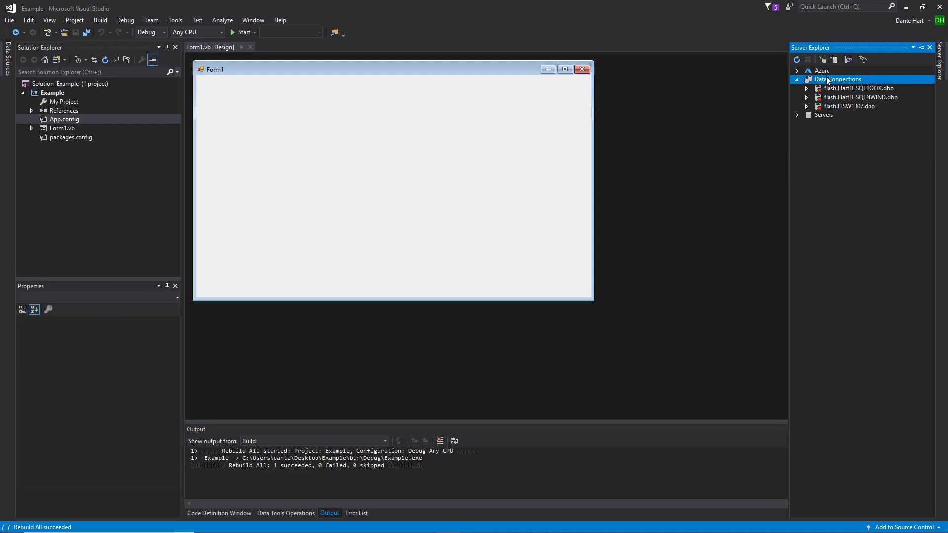
{"action": "right_click", "coordinate": [828, 81]}
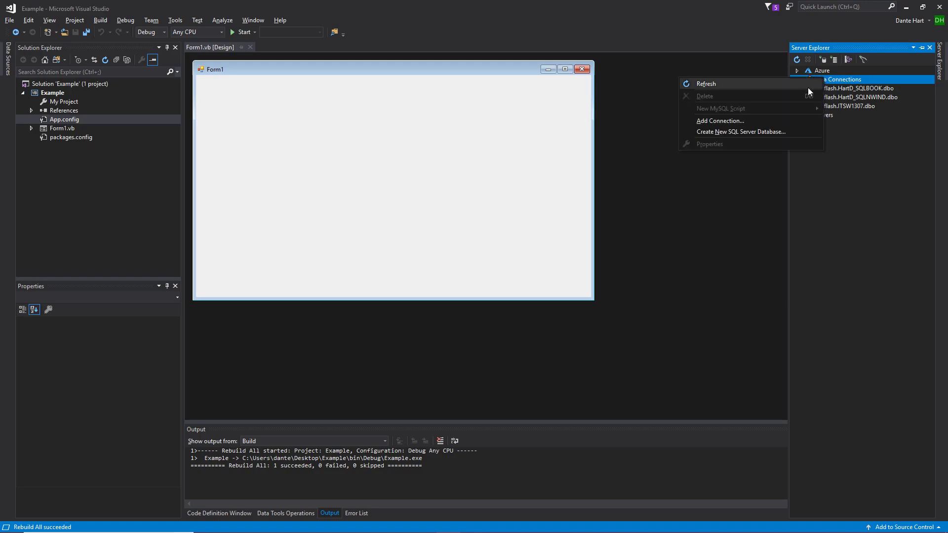
{"action": "left_click", "coordinate": [753, 122]}
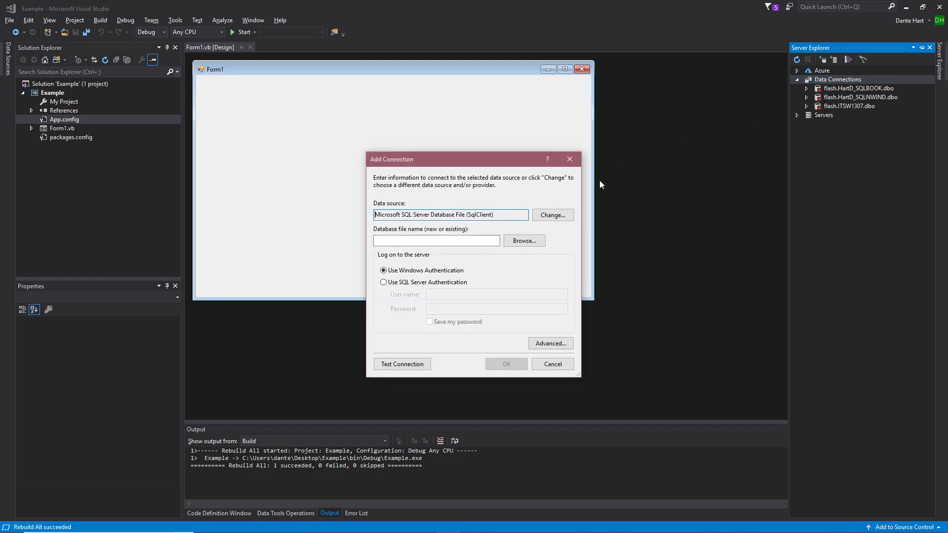
{"action": "left_click", "coordinate": [552, 214]}
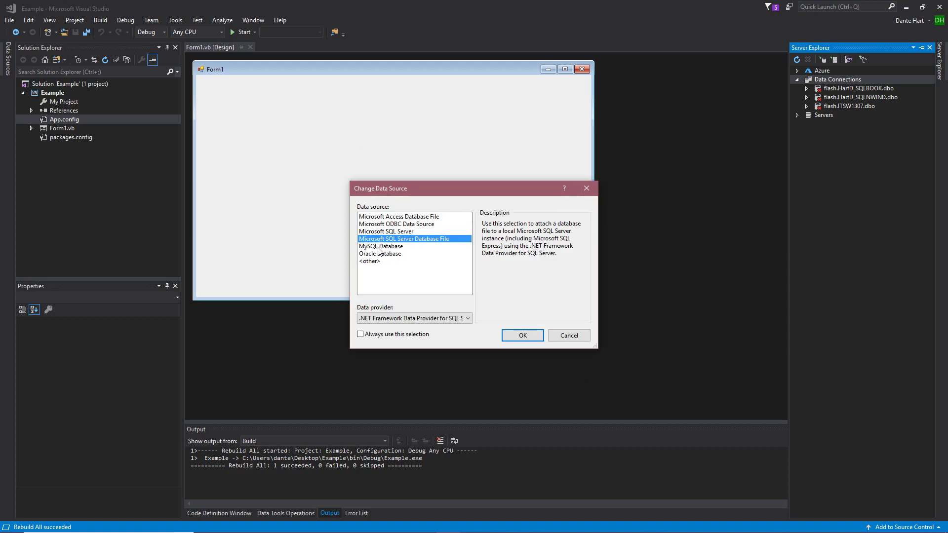
{"action": "left_click", "coordinate": [394, 247]}
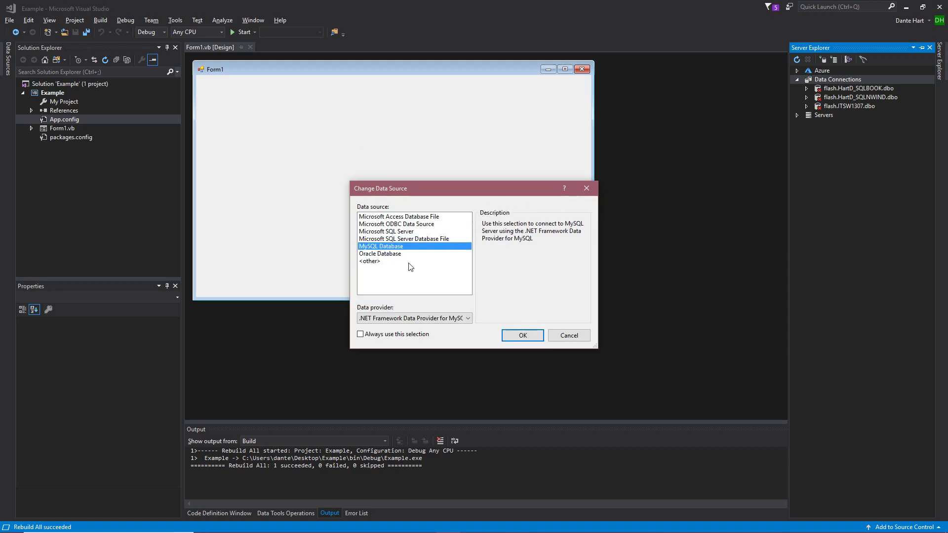
{"action": "left_click", "coordinate": [518, 338]}
{"action": "left_click", "coordinate": [461, 253]}
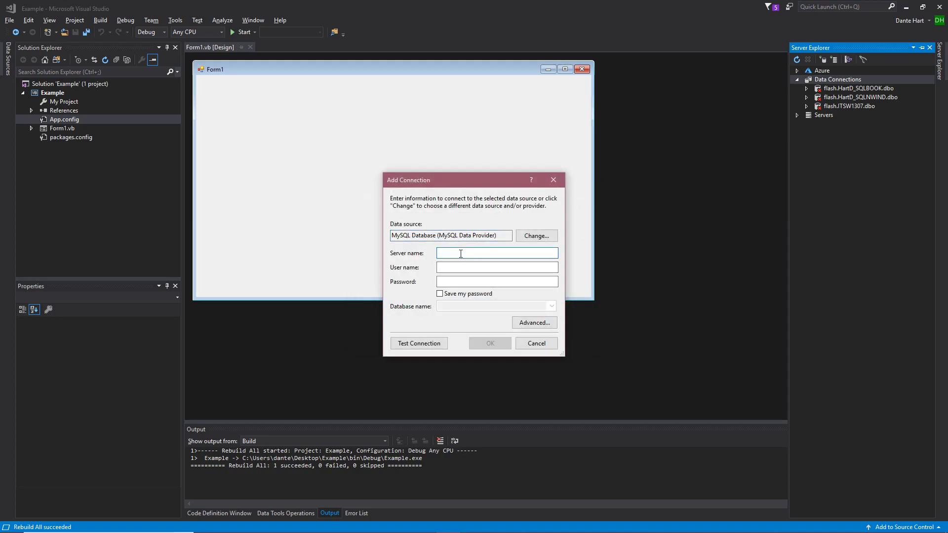
- Set the new connection's server name to cstnt.tstc.edu and enter the account user name
{"action": "type", "text": "cstnt.tstc.edu"}
{"action": "key", "text": "Tab"}
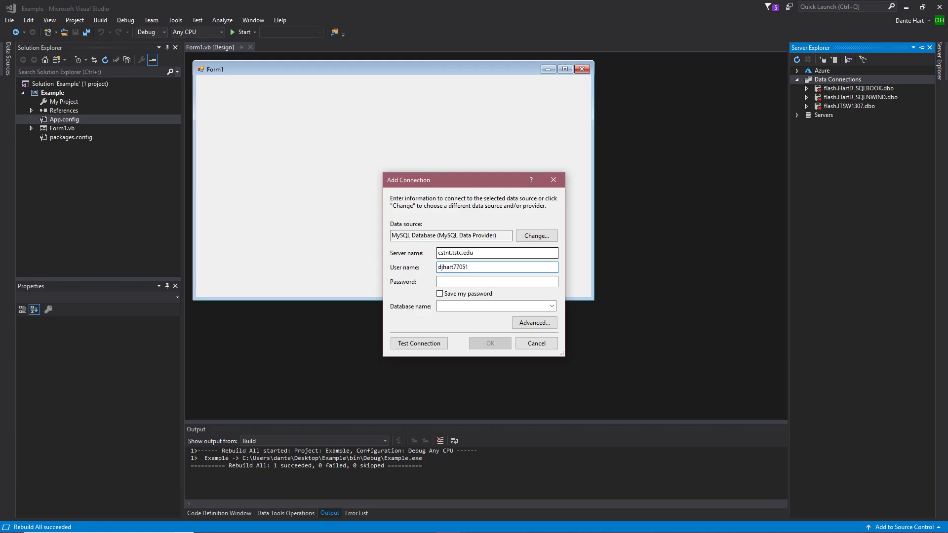
- Enter the account password and fill in the database name with the same value as the account user name
{"action": "key", "text": "Tab"}
{"action": "type", "text": "******"}
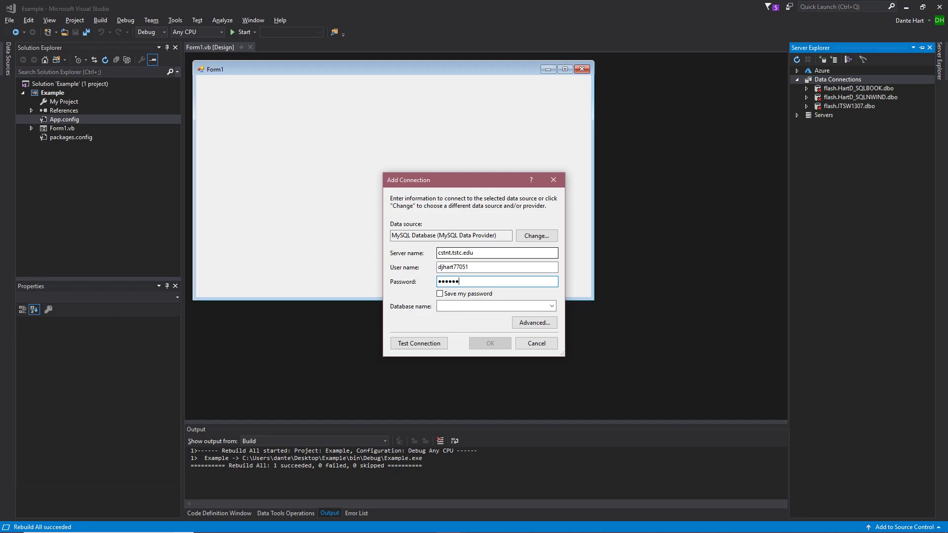
{"action": "left_click", "coordinate": [509, 306]}
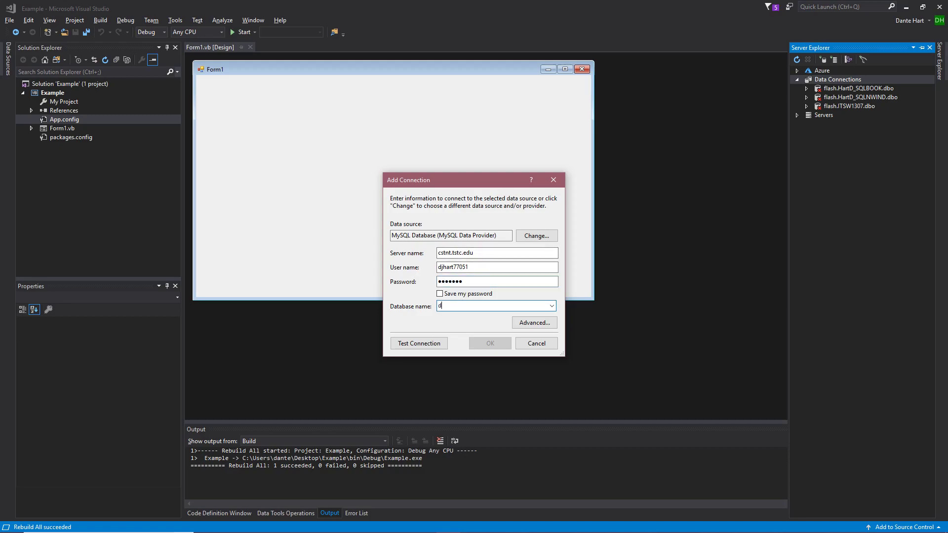
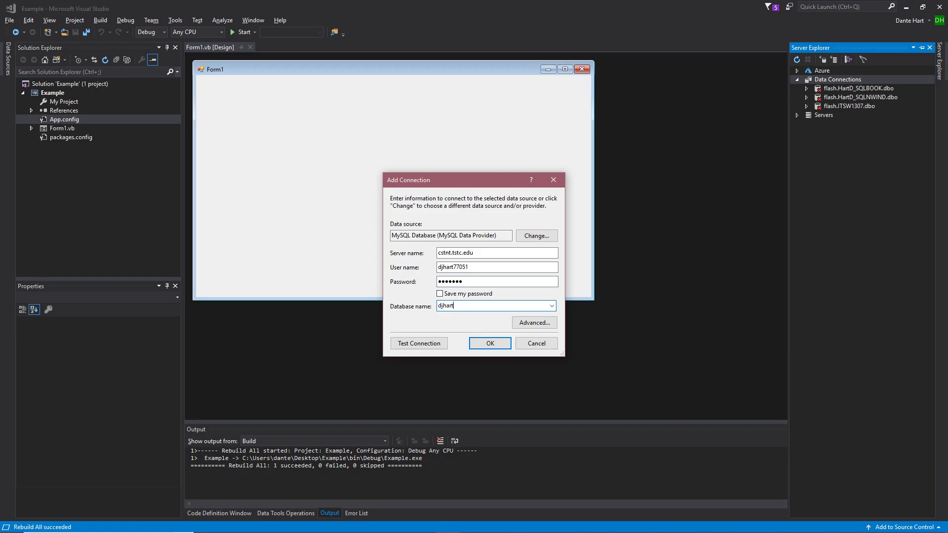
- Test the MySQL connection, dismiss the test result, and add the connection to Data Connections
{"action": "left_click", "coordinate": [423, 344]}
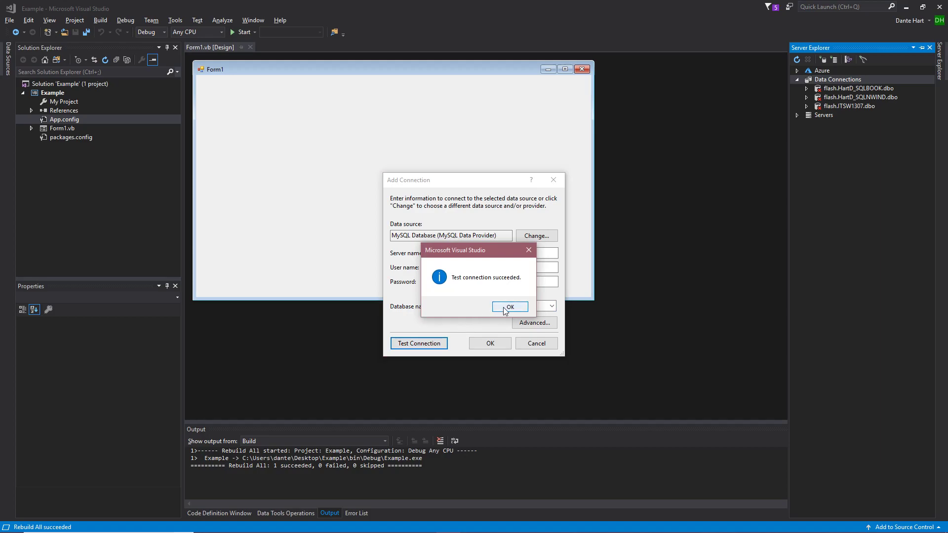
{"action": "left_click", "coordinate": [504, 308]}
{"action": "left_click", "coordinate": [492, 347]}
{"action": "left_click", "coordinate": [491, 347]}
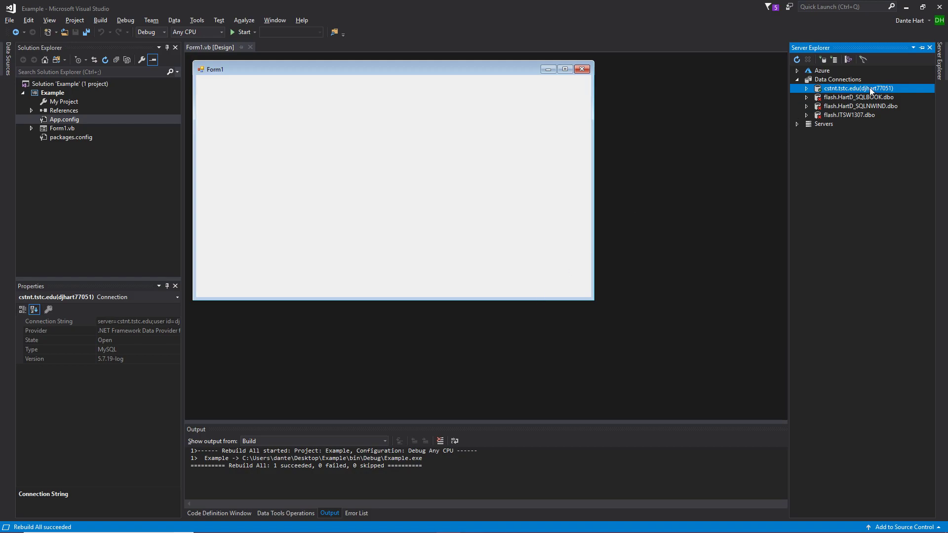
- Expand the cstnt.tstc.edu connection to view its object folders, and collapse it again
{"action": "left_click", "coordinate": [806, 88]}
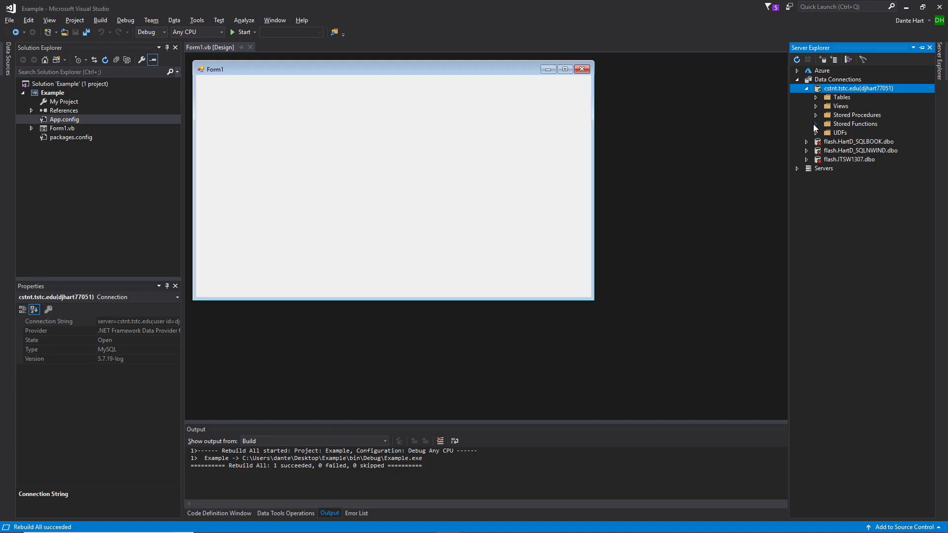
{"action": "left_click", "coordinate": [806, 89]}
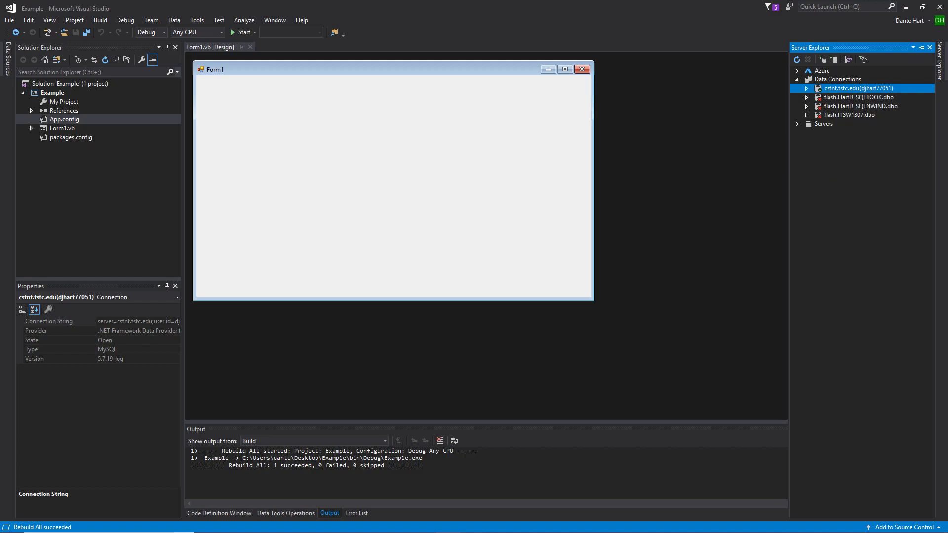